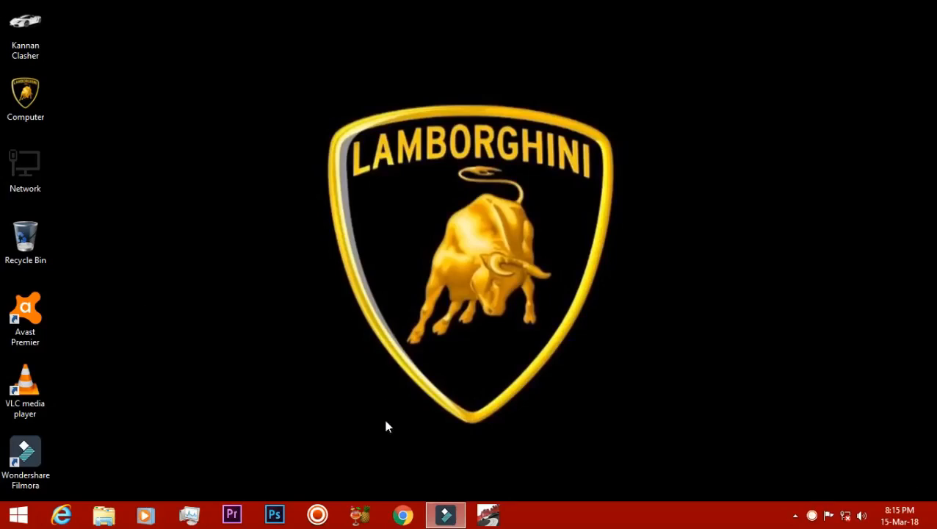
- Switch to Wondershare Filmora and look through its music, text/credit and transition libraries
left_click(441, 517)
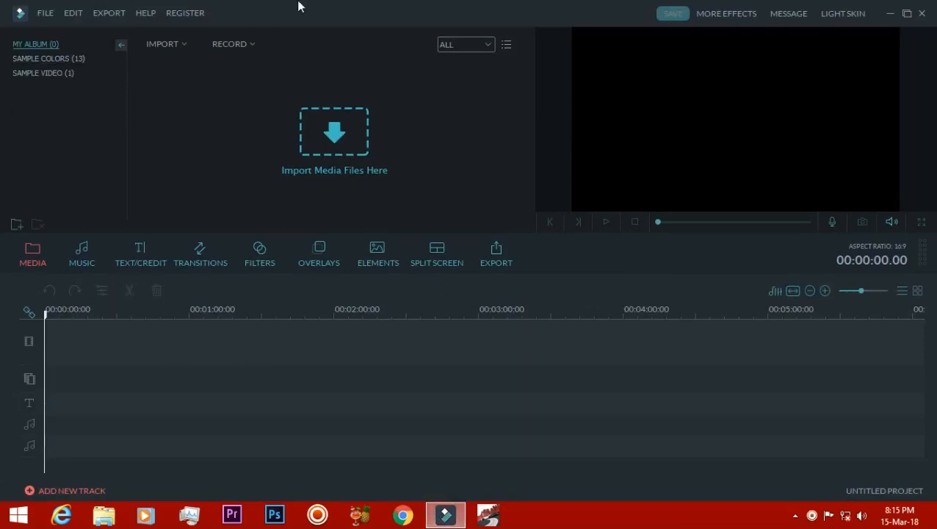
key("super+c")
left_click(79, 254)
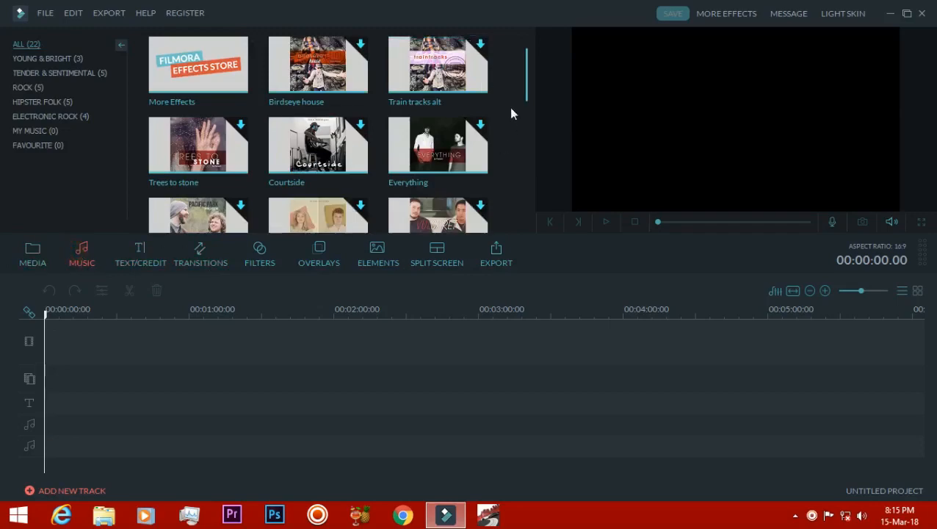
left_click_drag(528, 90, 500, 230)
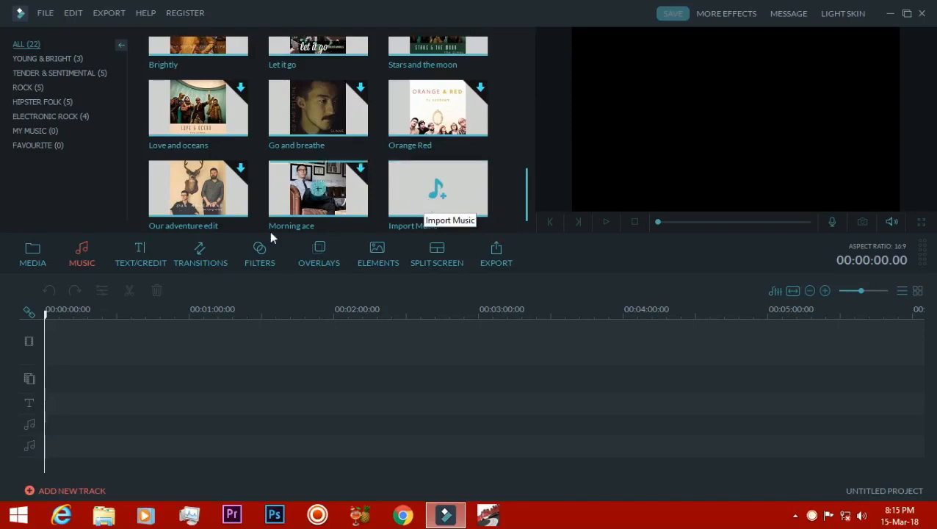
left_click(33, 255)
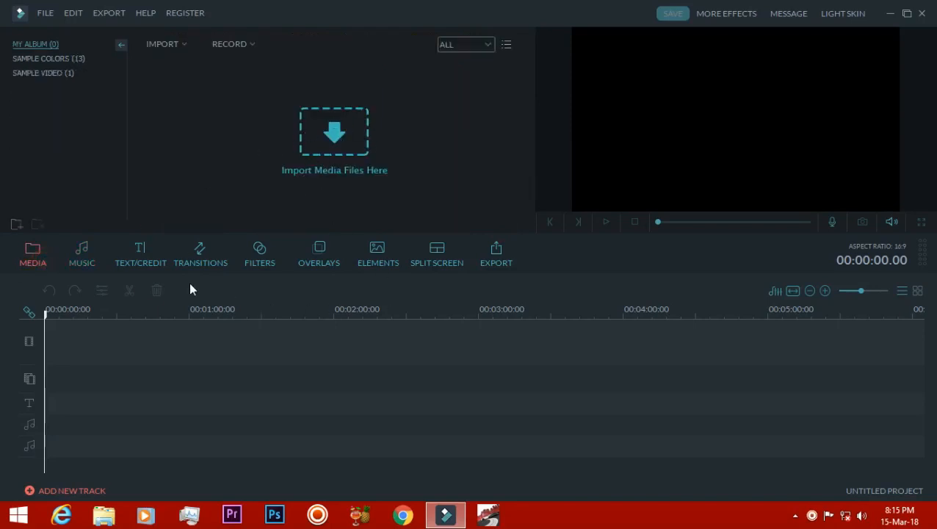
left_click(158, 257)
mouse_move(526, 55)
left_mouse_down()
mouse_move(517, 218)
mouse_move(513, 66)
left_mouse_up()
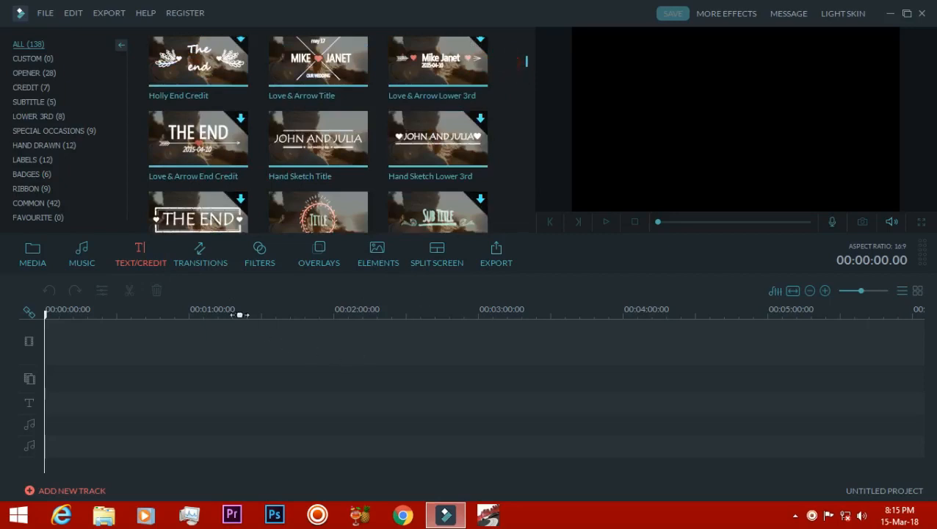
left_click(205, 263)
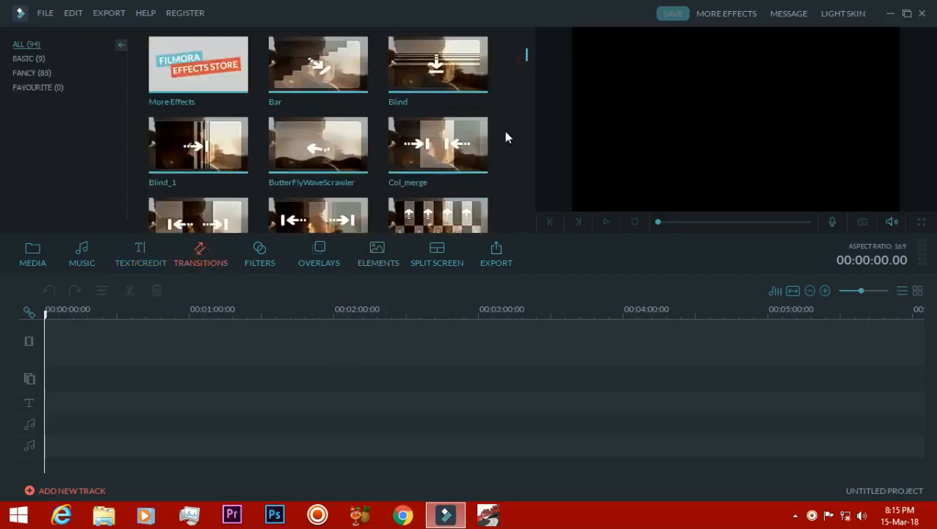
left_click_drag(519, 71, 517, 221)
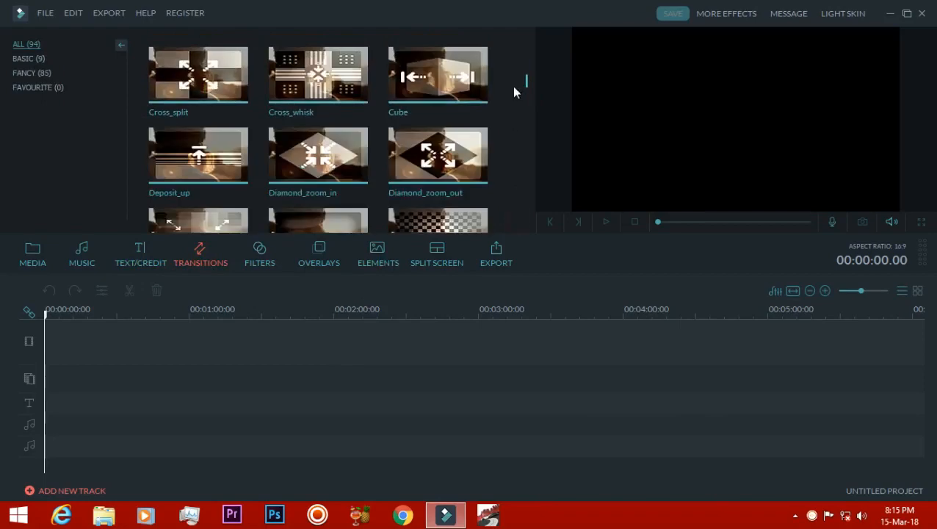
left_click_drag(527, 79, 534, 35)
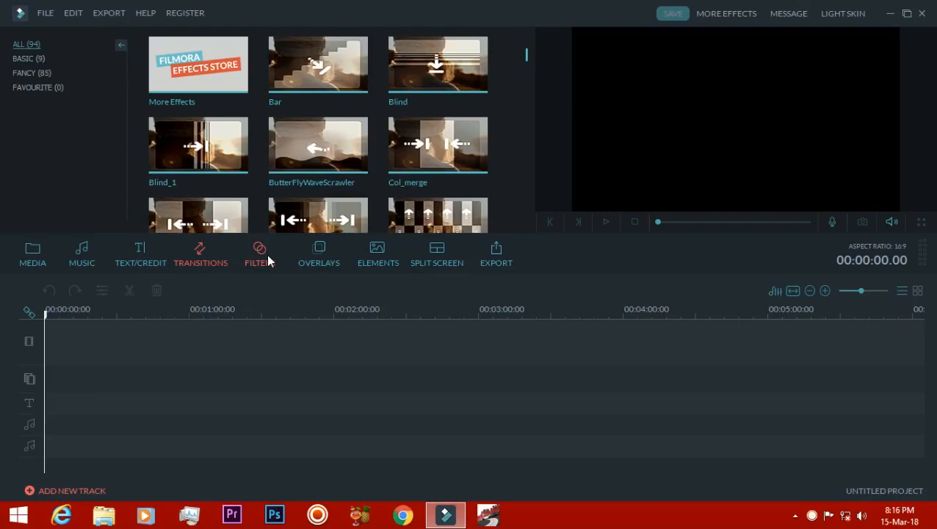
- Look through the overlays, elements and split screen layouts on offer
left_click(309, 253)
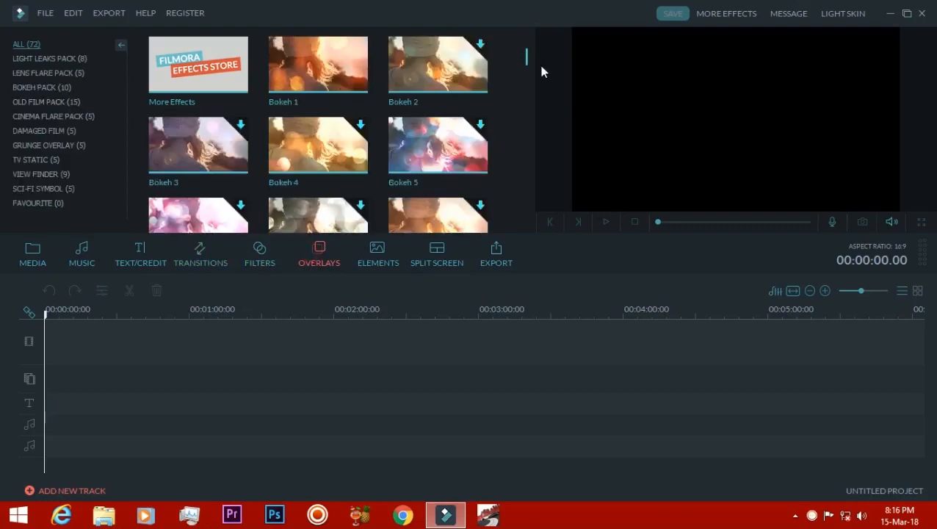
left_click_drag(526, 65, 504, 237)
left_click(395, 257)
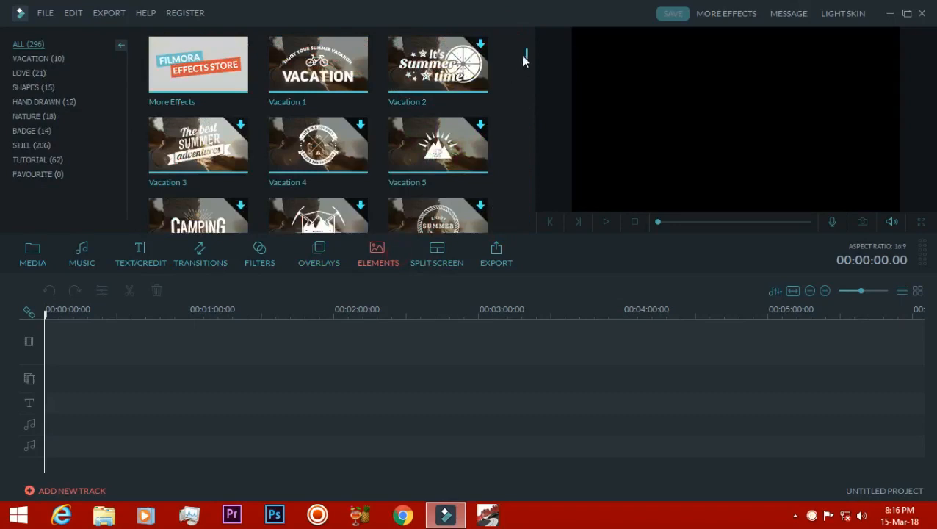
left_click_drag(520, 55, 526, 94)
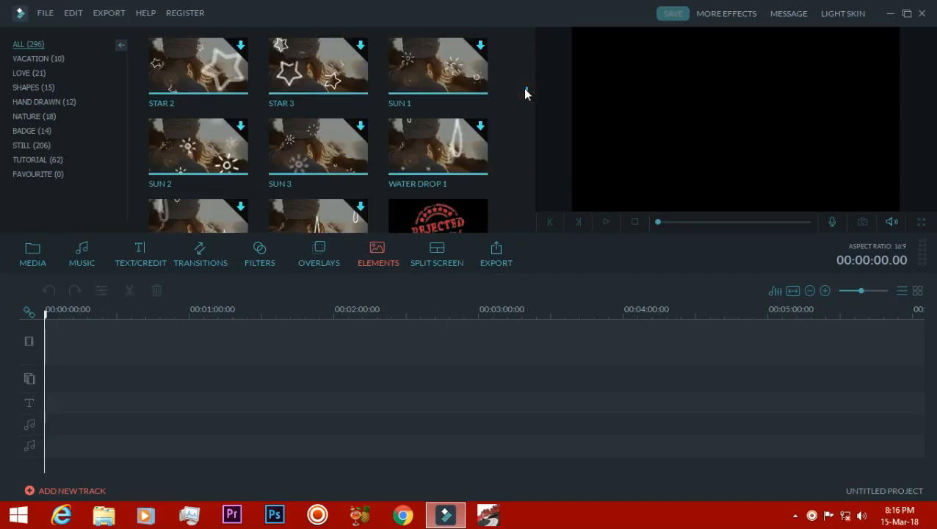
left_click_drag(525, 93, 527, 216)
left_click(433, 263)
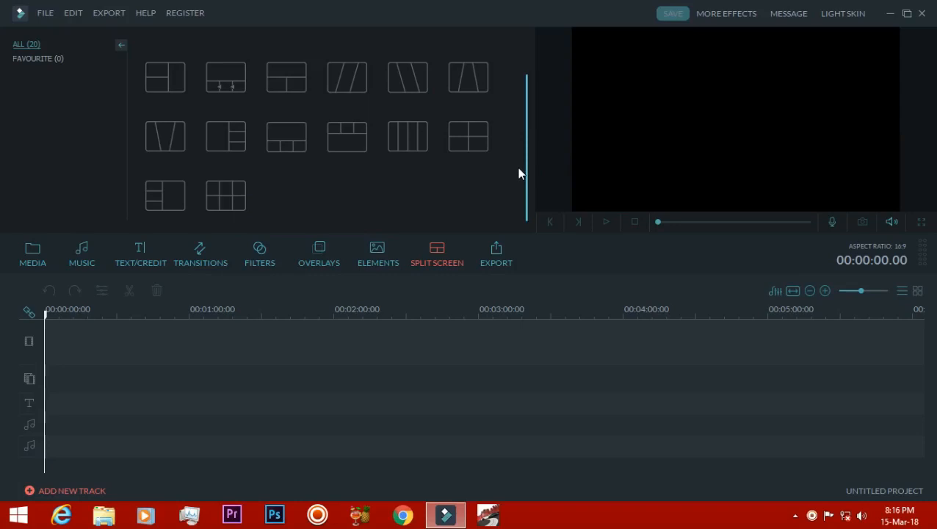
- Try to export the empty project and return to the media library
left_click(503, 248)
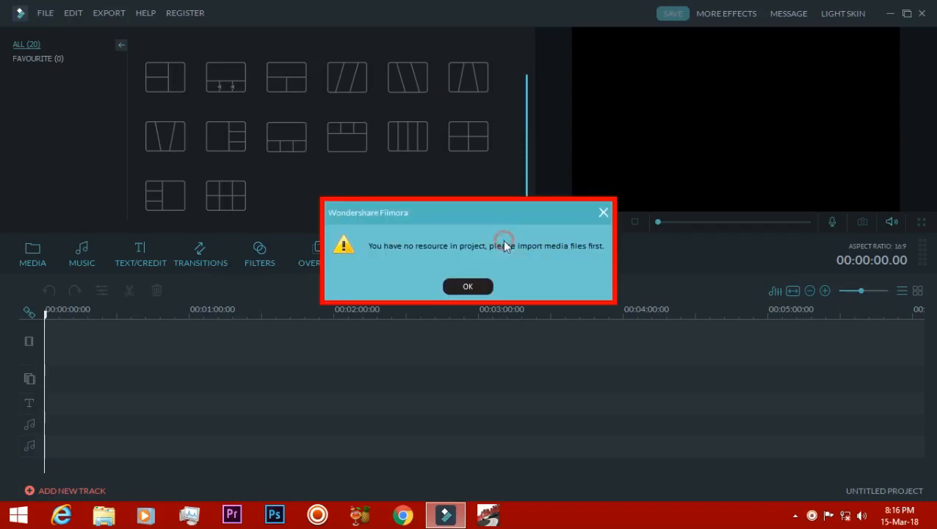
left_click(604, 213)
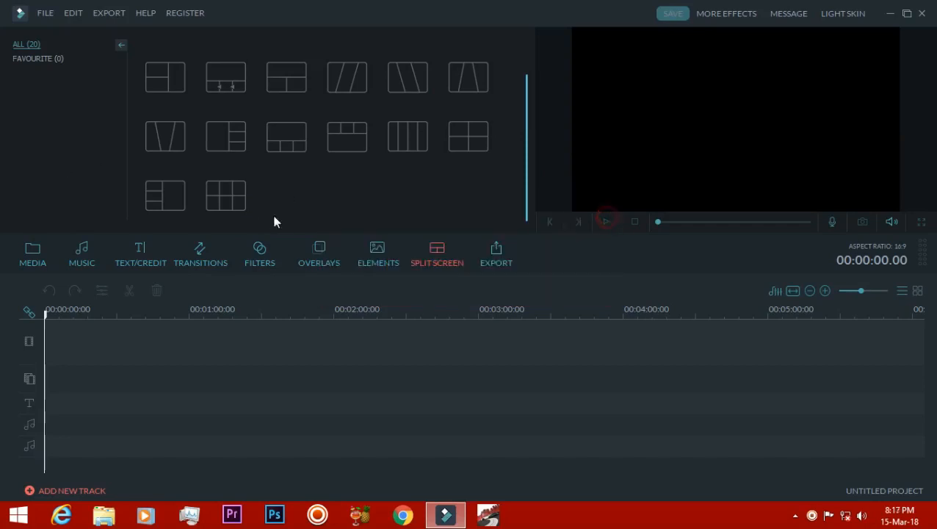
left_click(41, 255)
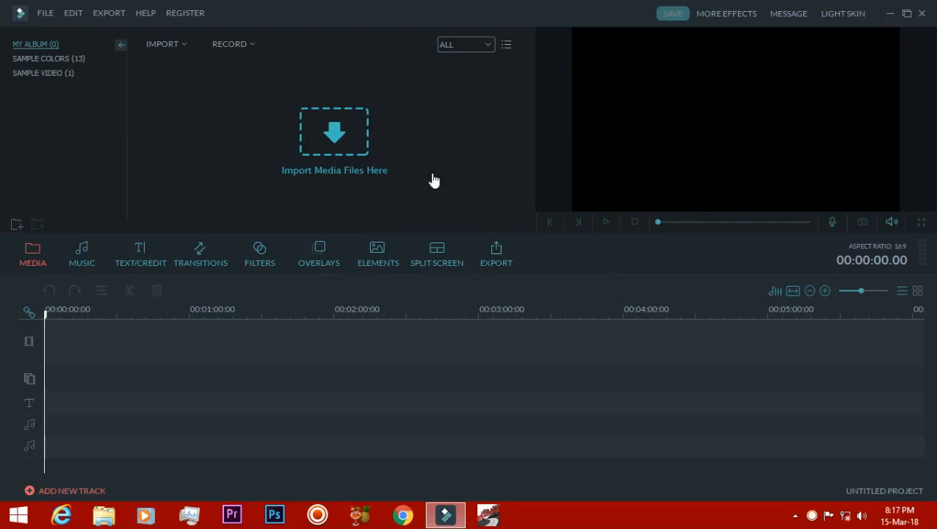
left_click(813, 515)
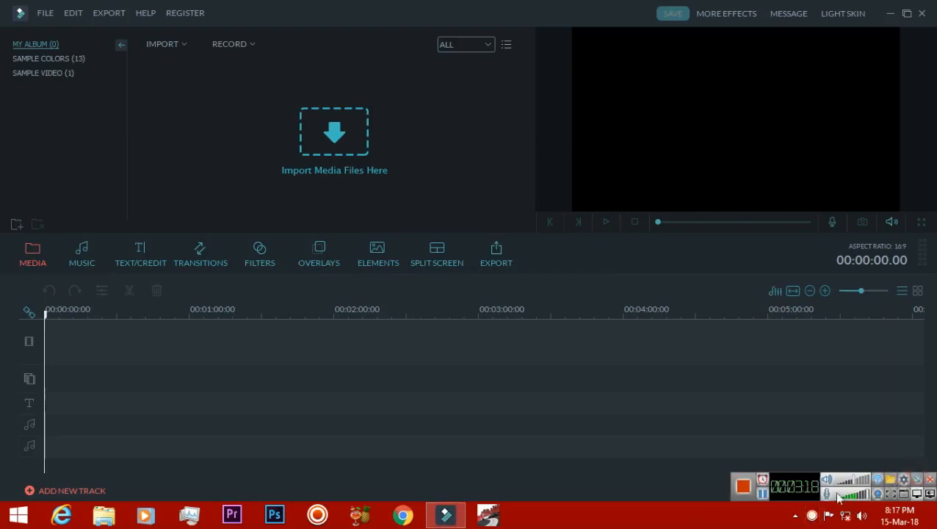
left_click(917, 478)
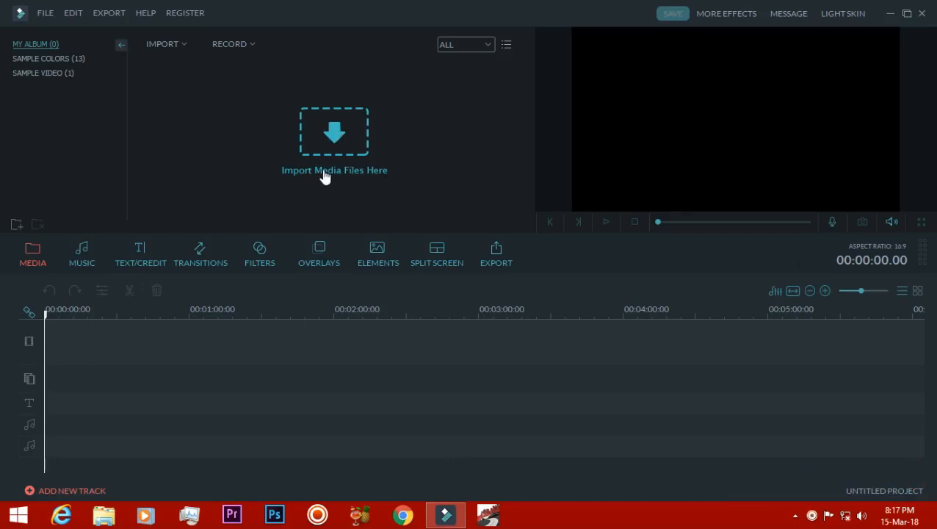
- Import the _Khair_Mangdi__Bilal_Saeed MP4 video from the Files (G:) drive into the media library
left_click(335, 132)
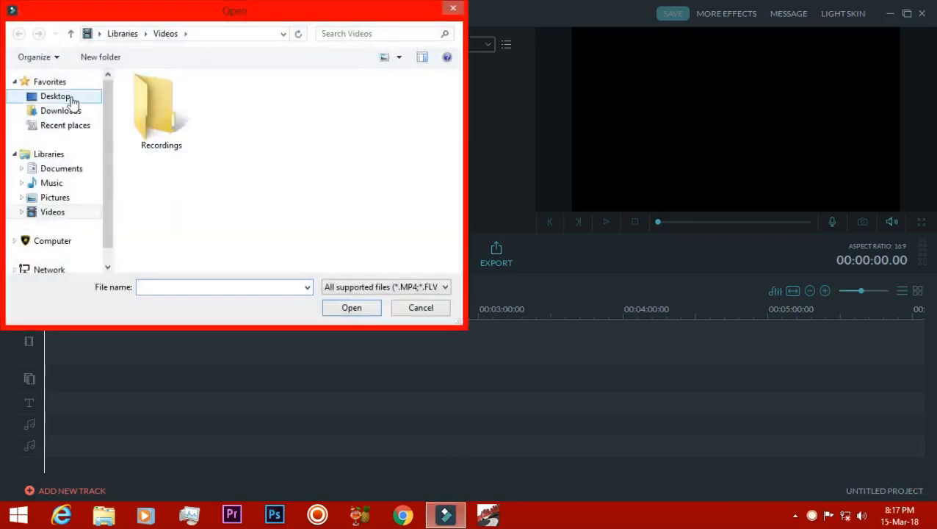
left_click(71, 97)
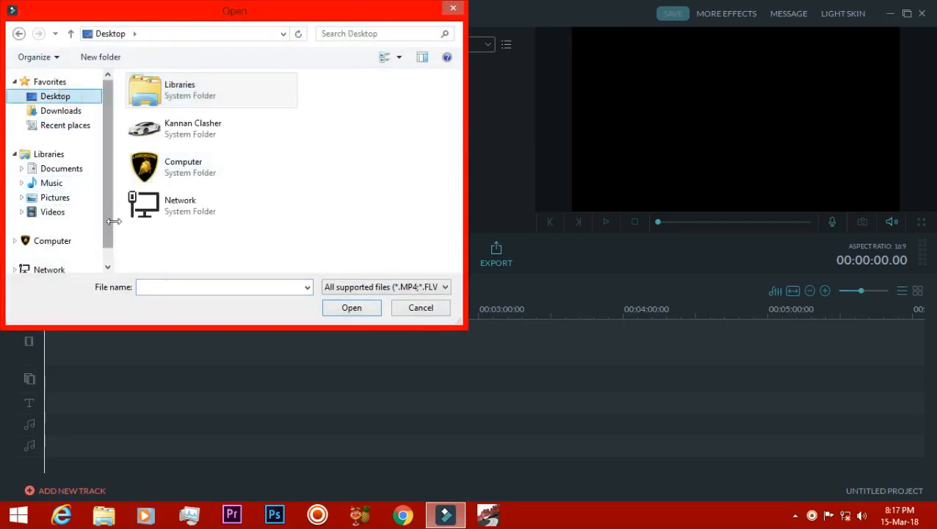
left_click_drag(108, 231, 98, 270)
left_click(53, 220)
left_click(194, 200)
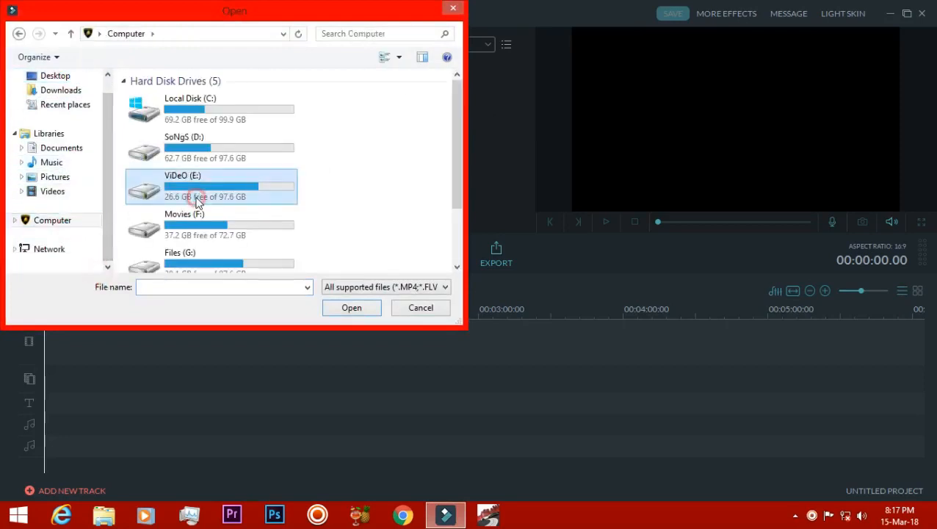
scroll(259, 171, "down", 2)
left_click(240, 206)
double_click(240, 207)
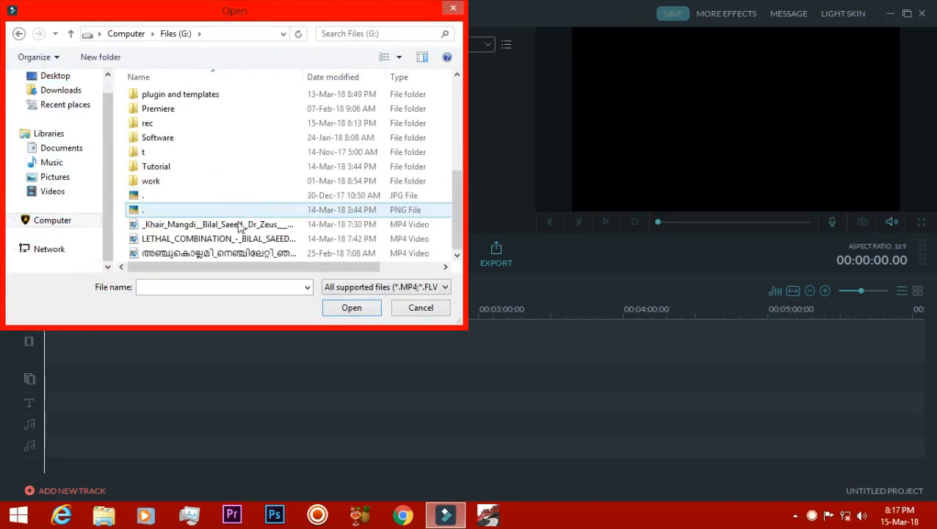
left_click(238, 224)
left_click(351, 307)
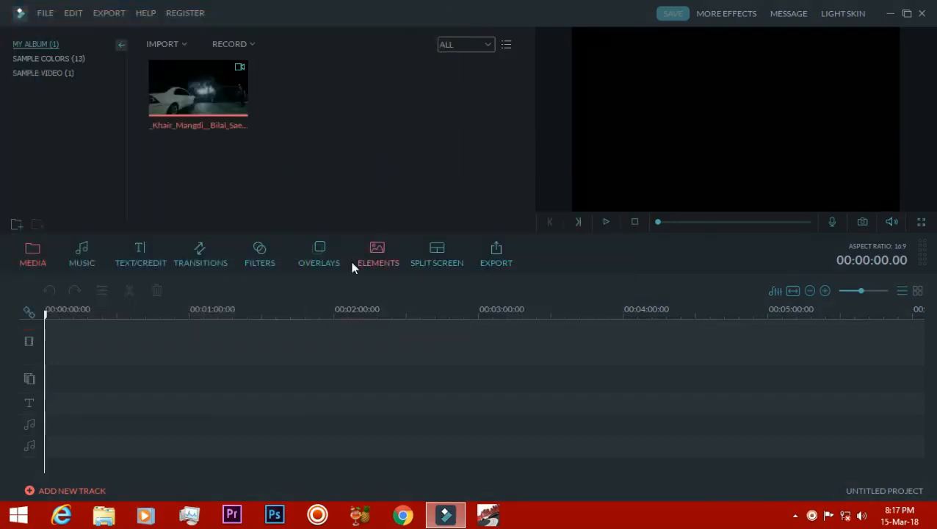
- Place the imported video at the start of the video track and preview its first seconds
left_click(197, 88)
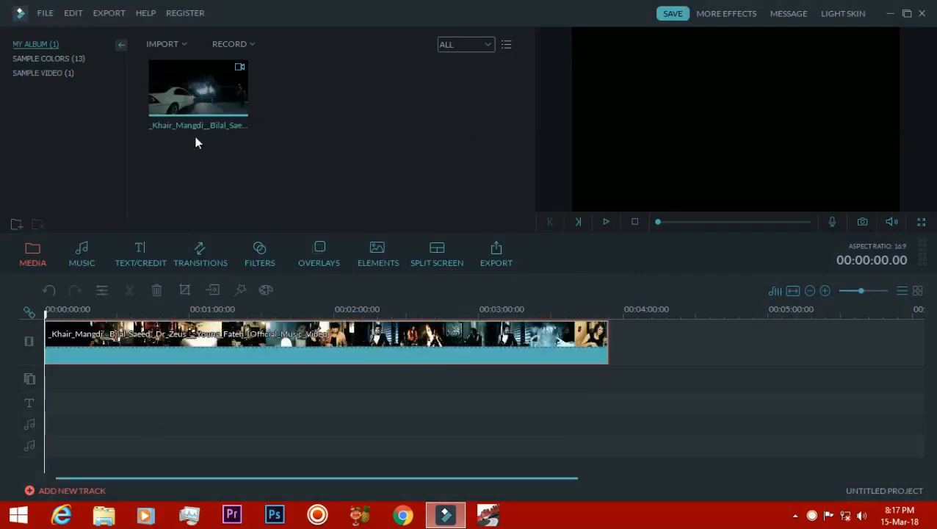
left_click_drag(230, 99, 45, 346)
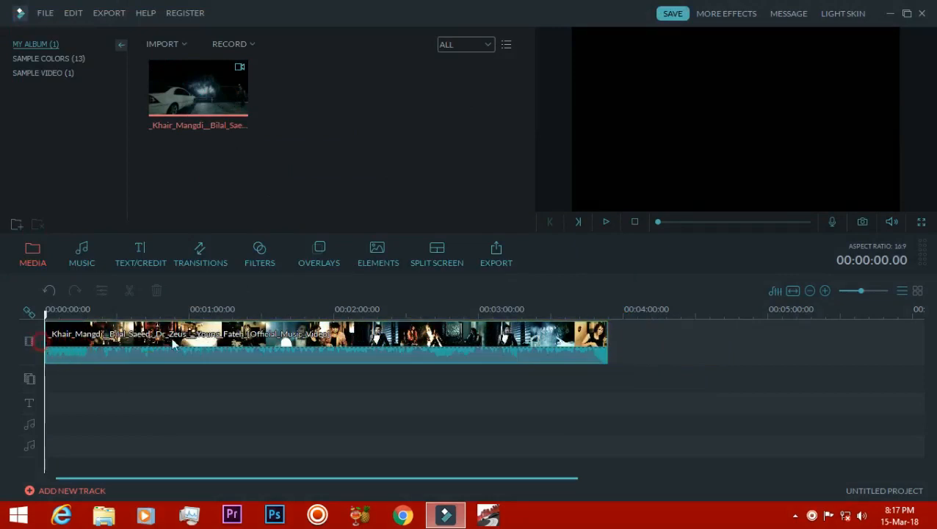
left_click(606, 221)
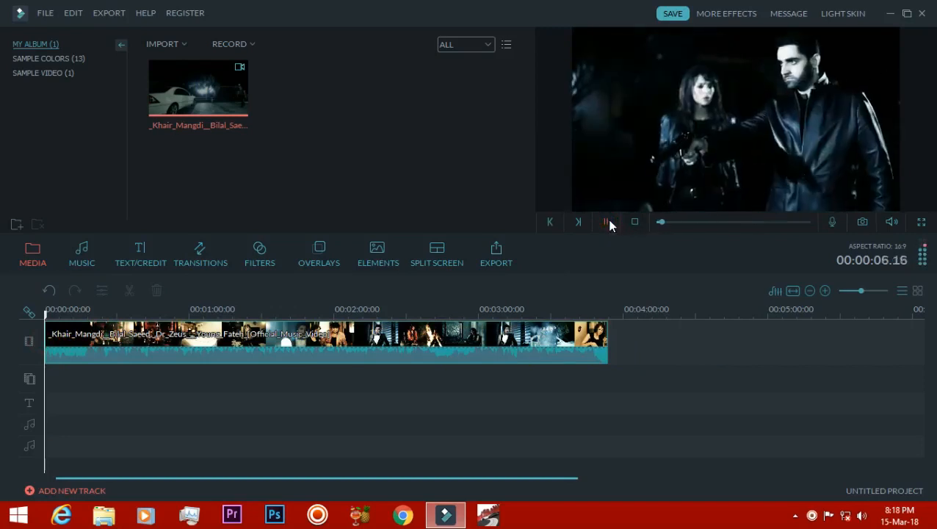
left_click(606, 221)
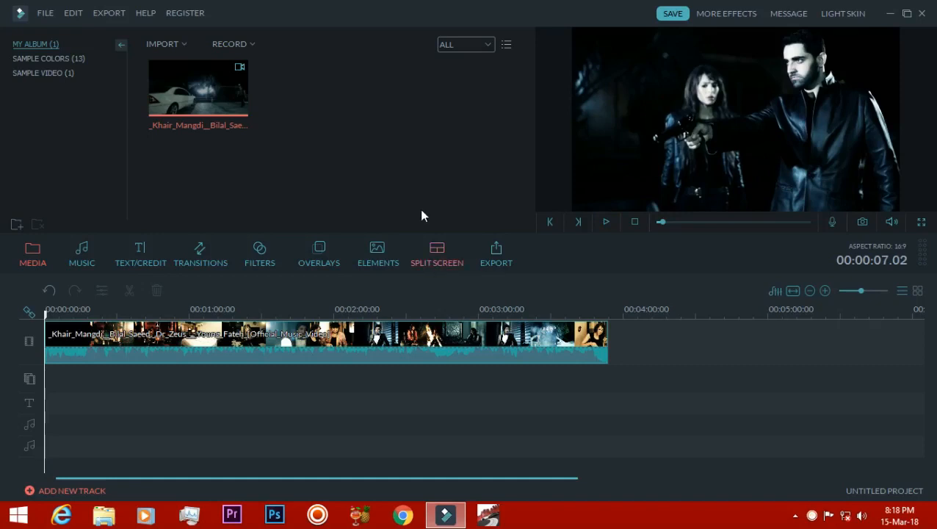
- Examine the text/credit templates by category, including credit, subtitle, lower 3rd, special occasions, hand drawn, labels, badges, ribbon and favourite
left_click(145, 252)
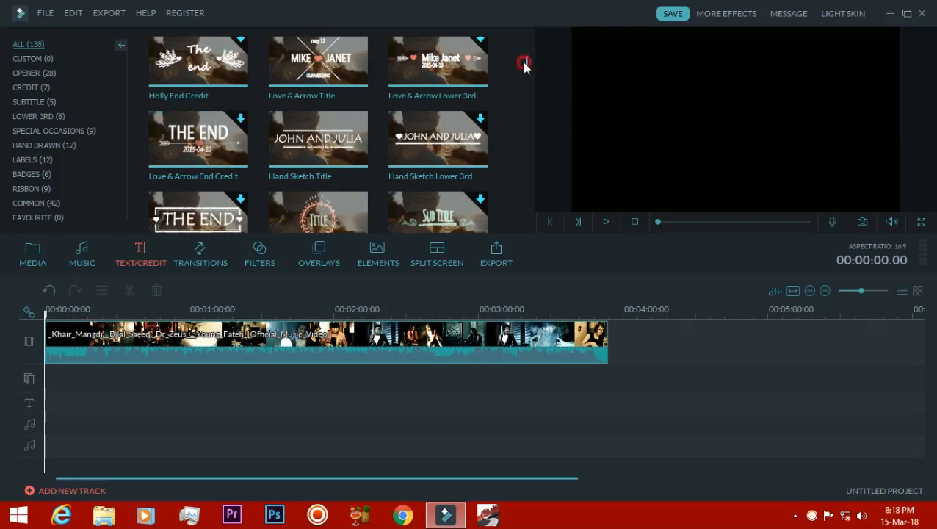
scroll(526, 73, "down", 10)
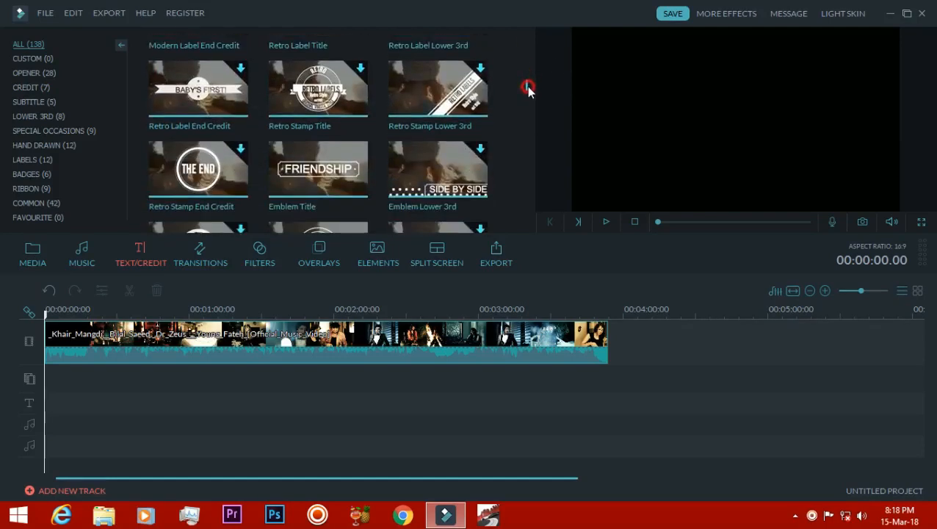
left_click(31, 87)
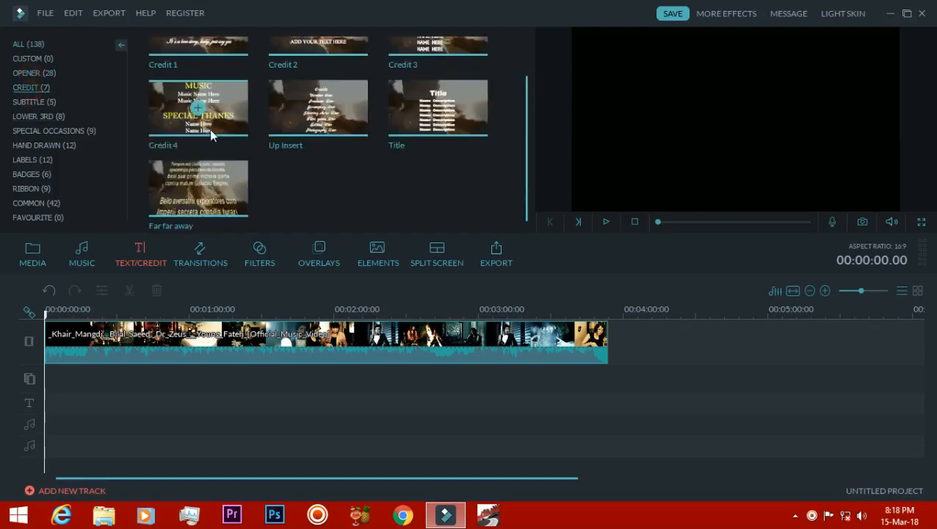
left_click(35, 101)
left_click(47, 117)
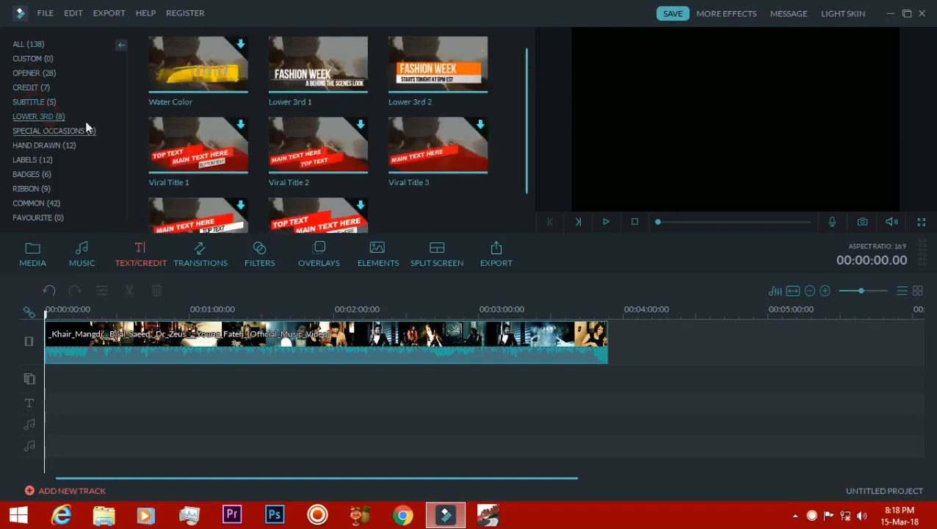
mouse_move(323, 67)
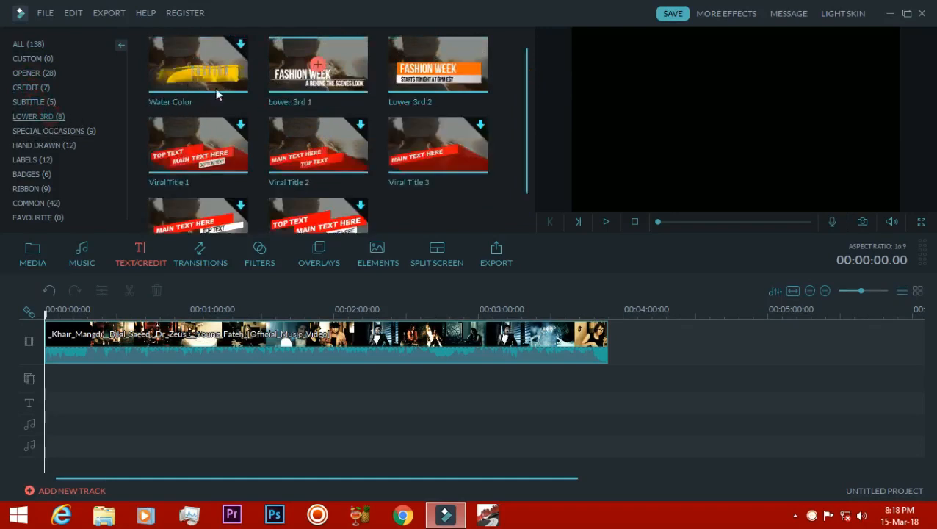
left_click(71, 129)
left_click(60, 145)
left_click(53, 160)
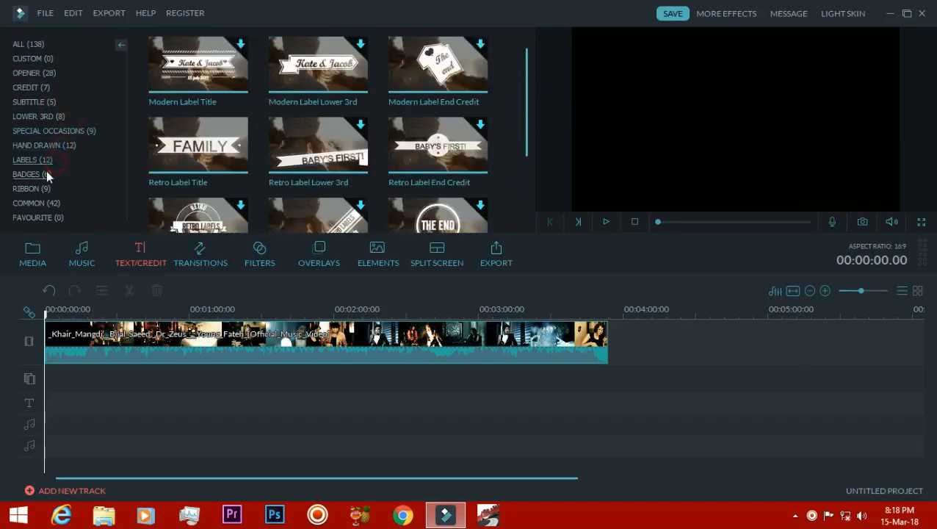
left_click(46, 174)
left_click(46, 189)
left_click(45, 214)
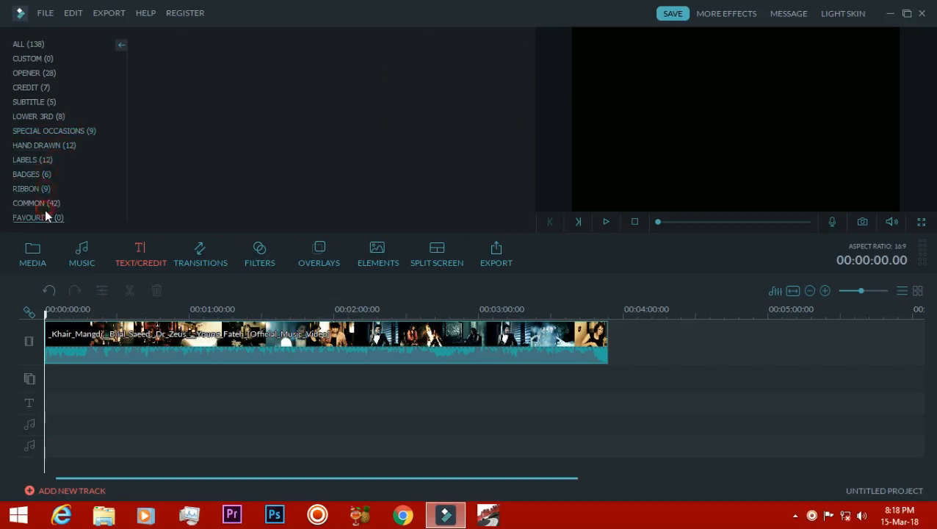
- Add an opener title to the text track and position it at about 32 seconds
left_click(26, 74)
mouse_move(299, 55)
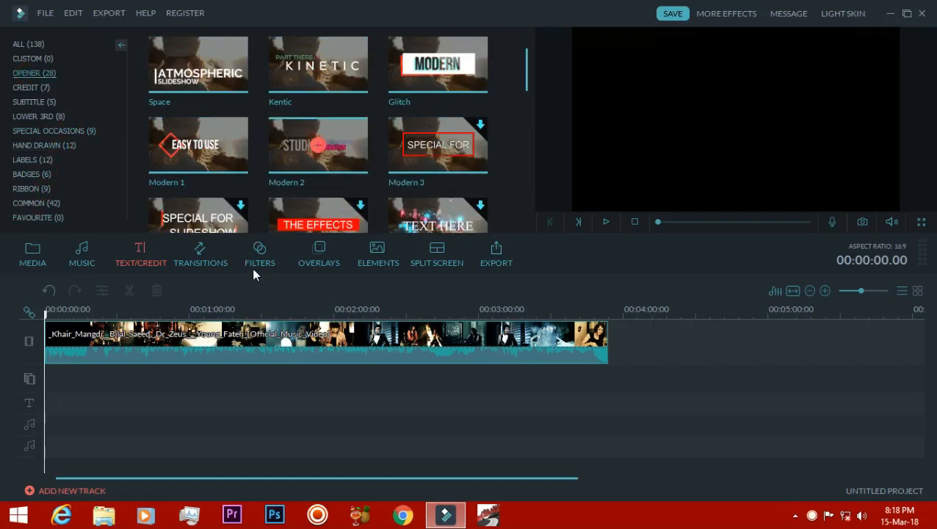
left_click_drag(53, 406, 128, 398)
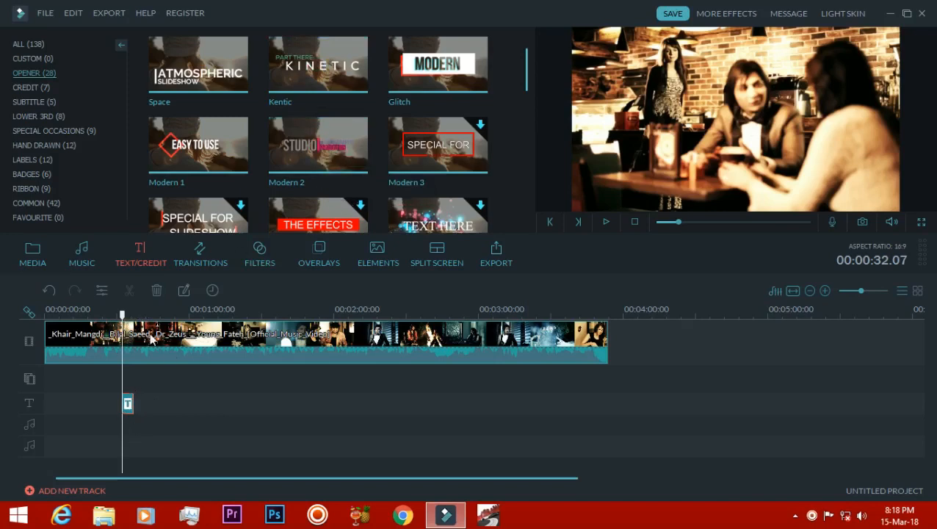
- Open the opener title for editing and replace its MOTION GRAPHIC line with FOR MORE
double_click(127, 403)
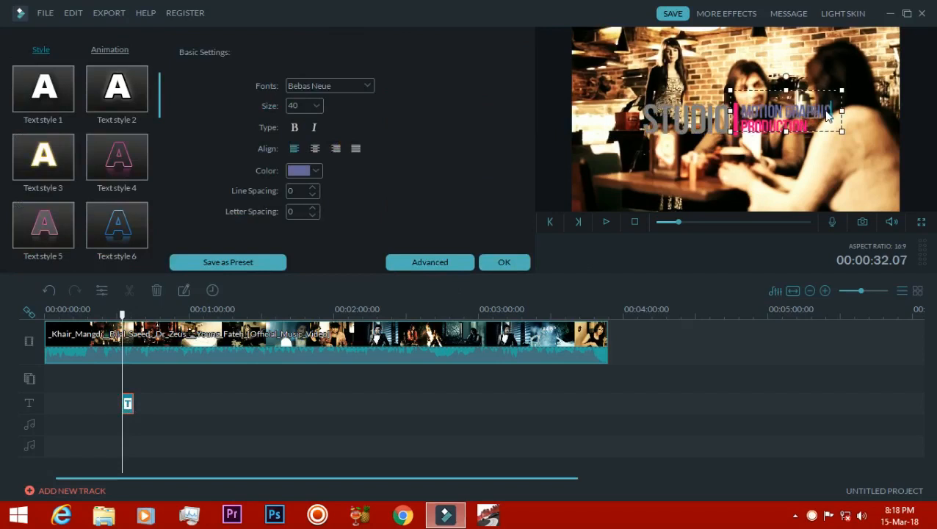
key("BackSpace")
key("BackSpace")
key("BackSpace")
key("BackSpace")
key("BackSpace")
key("BackSpace")
key("BackSpace")
key("BackSpace")
key("BackSpace")
key("BackSpace")
key("BackSpace")
key("BackSpace")
key("BackSpace")
key("BackSpace")
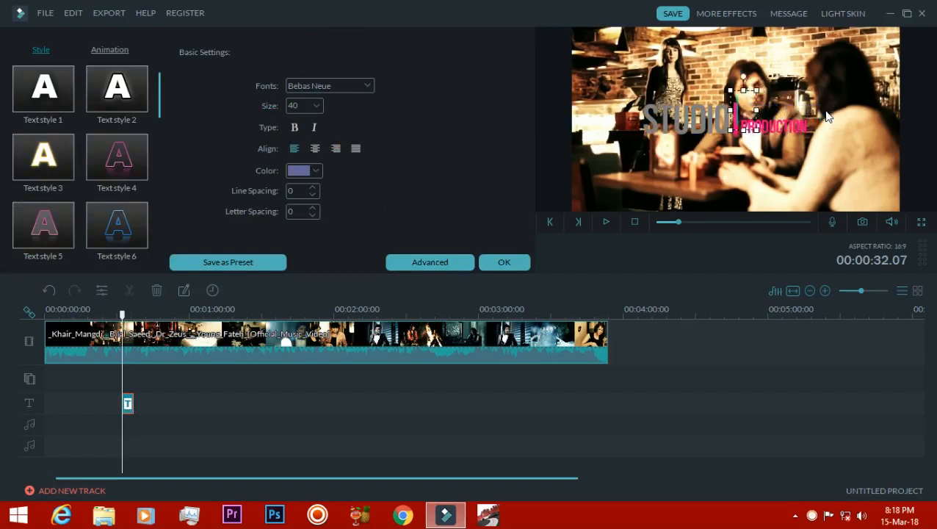
type("FOR")
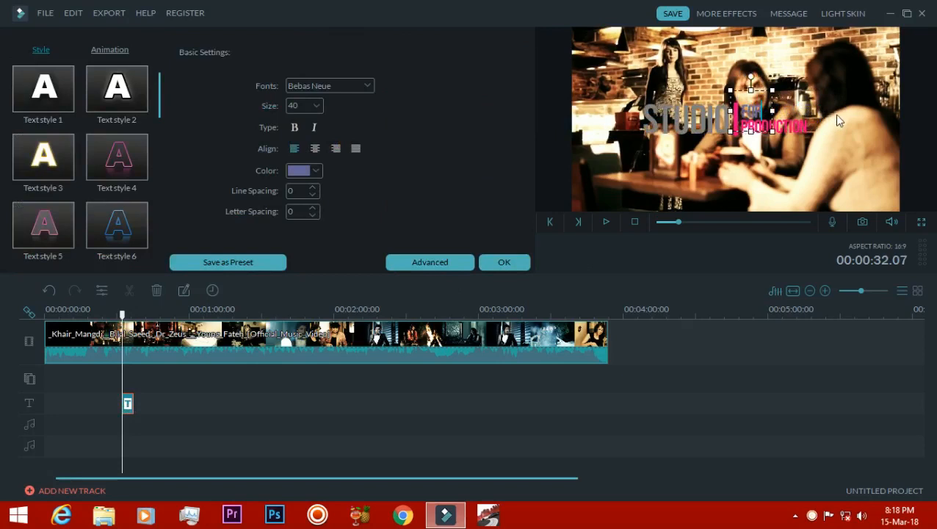
type(" TRO")
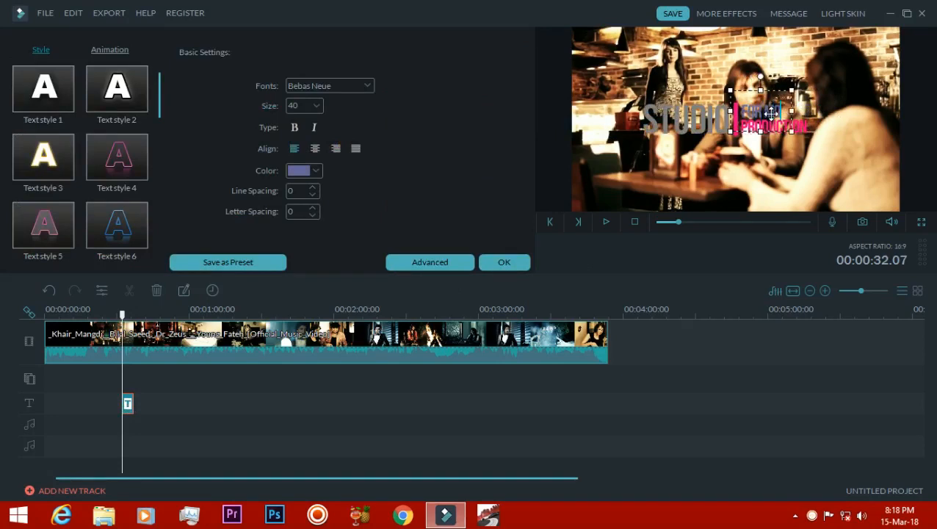
- Replace the title's large STUDIO text with SUBSCRIBE
left_click(688, 139)
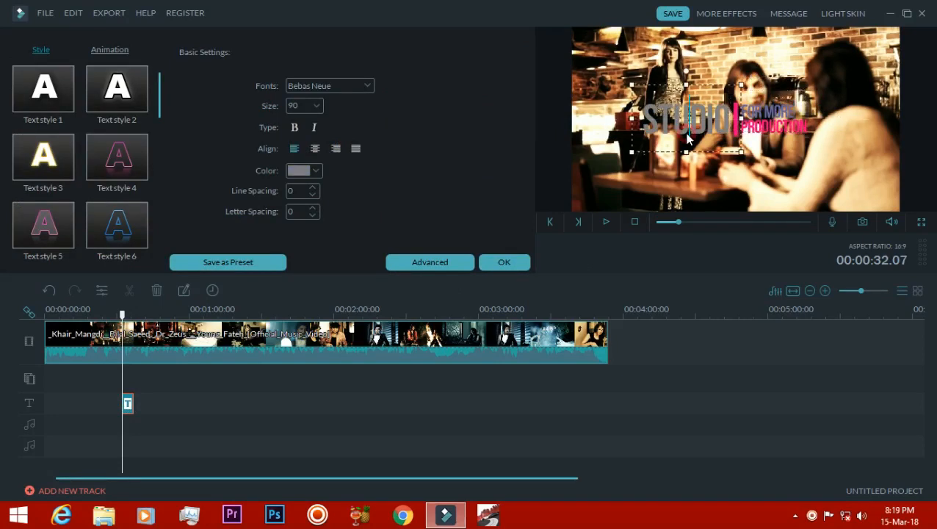
key("BackSpace")
key("BackSpace")
key("BackSpace")
key("BackSpace")
key("BackSpace")
key("BackSpace")
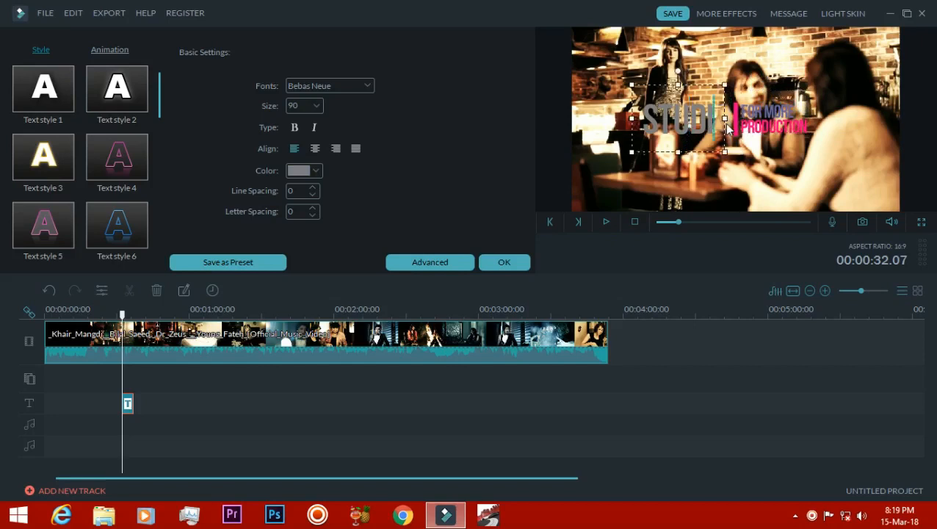
type("SU")
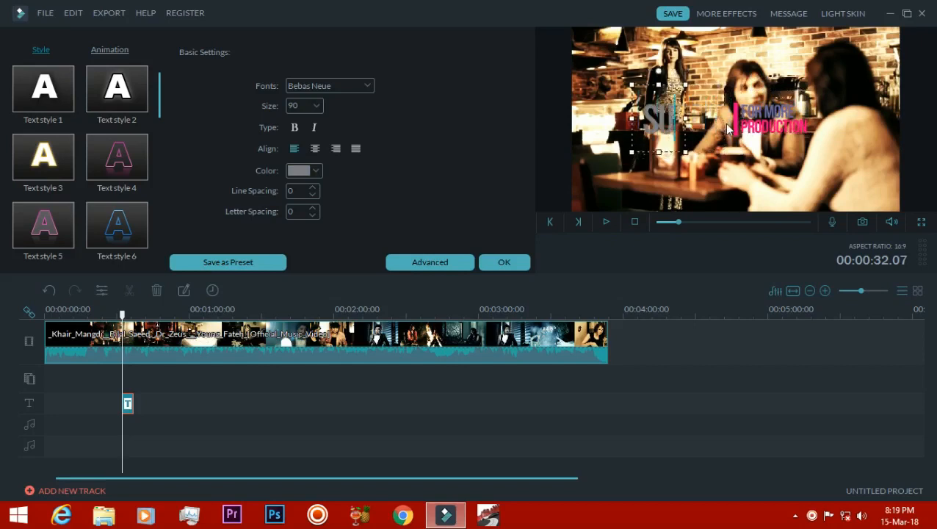
type("BSCRIBE")
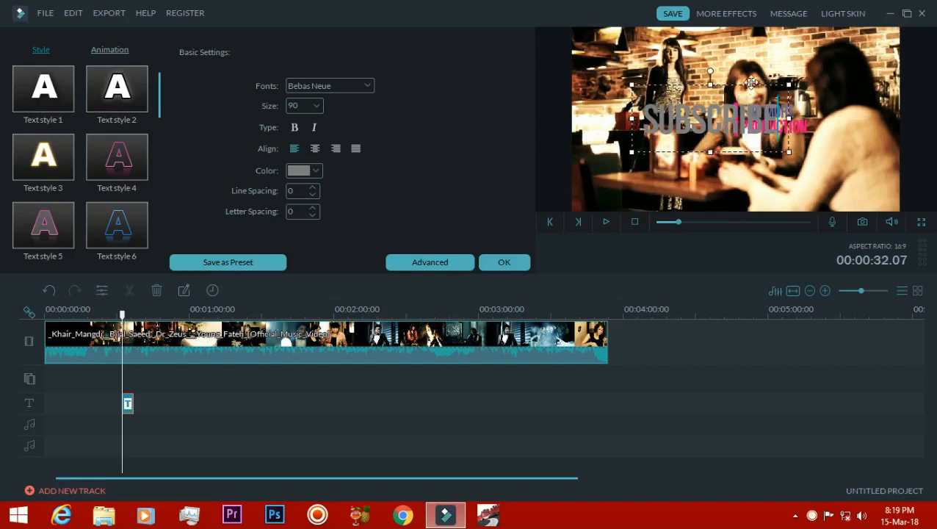
- Move the SUBSCRIBE text clear of the smaller lines beside it and colour it red
left_click_drag(739, 83, 690, 82)
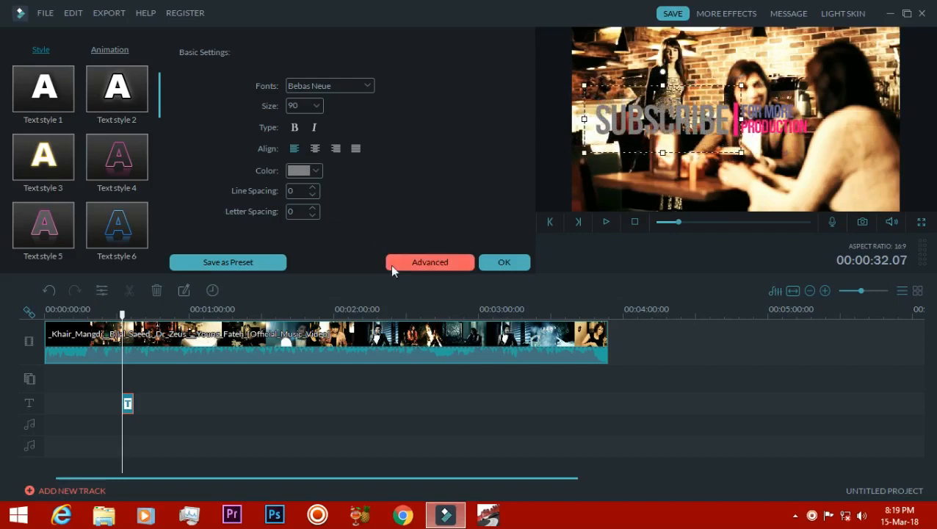
left_click(315, 171)
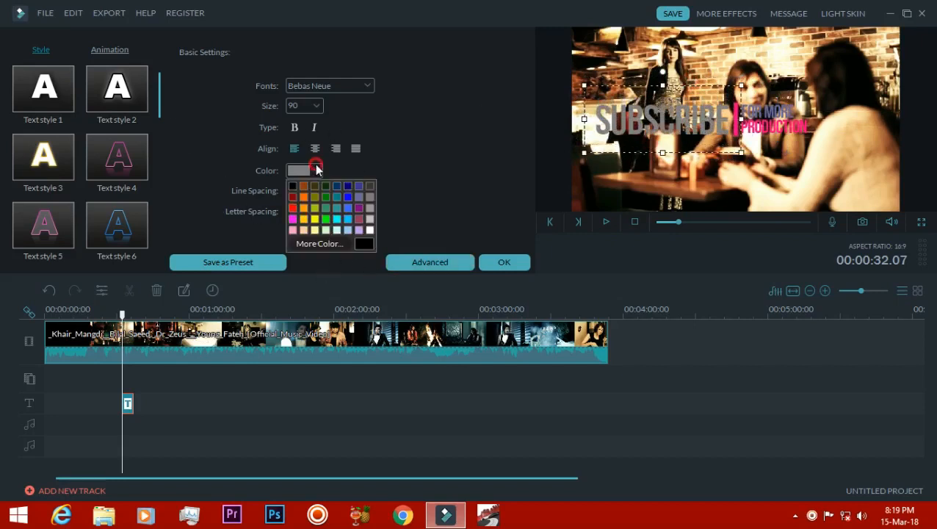
left_click(293, 207)
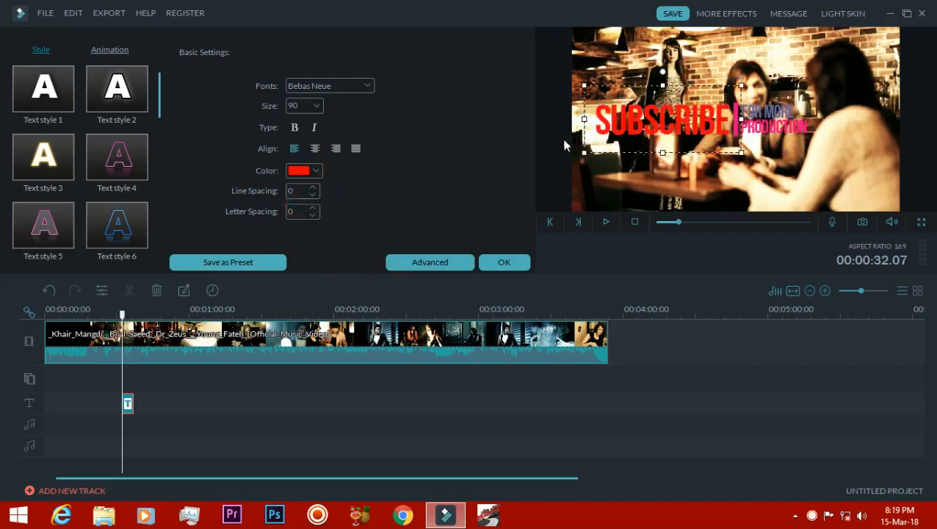
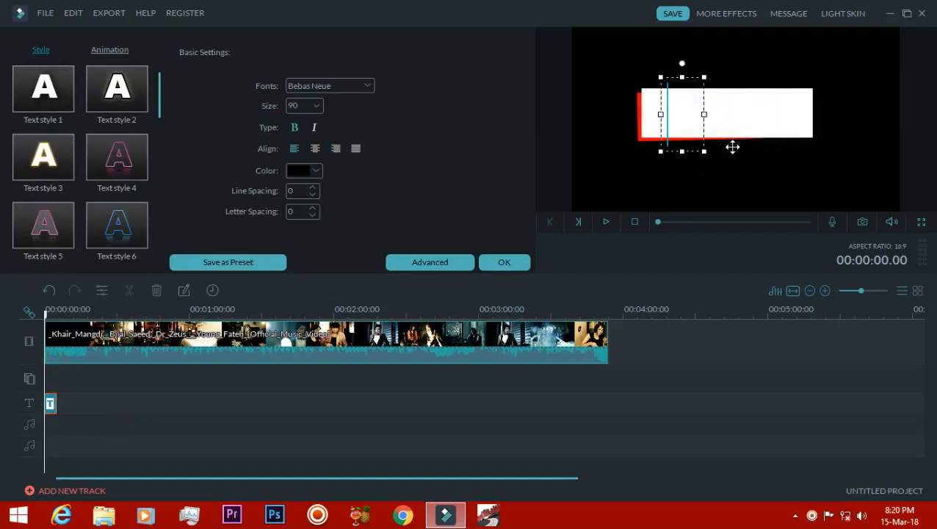
- Enter PREMIERE BEATS as the Glitch title's text, then shrink and centre it within the white box
type("PREMIE")
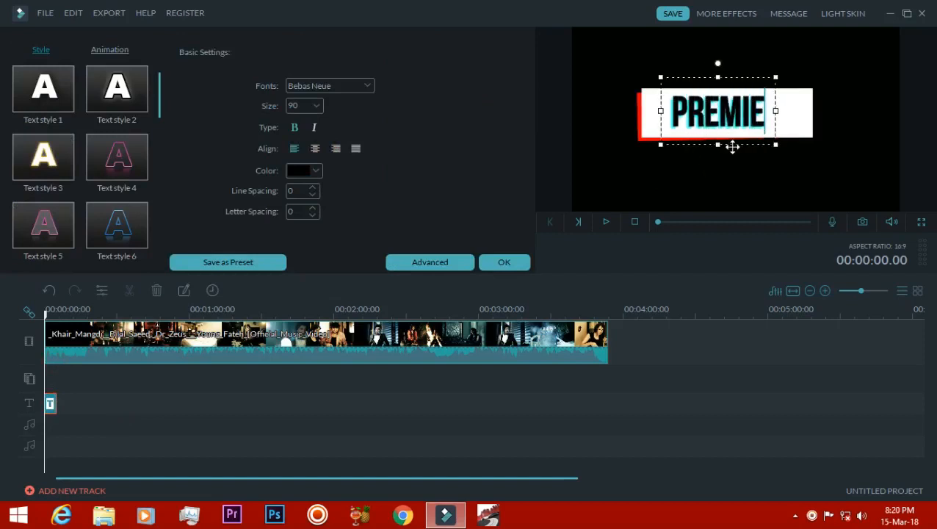
type("RE BEATS")
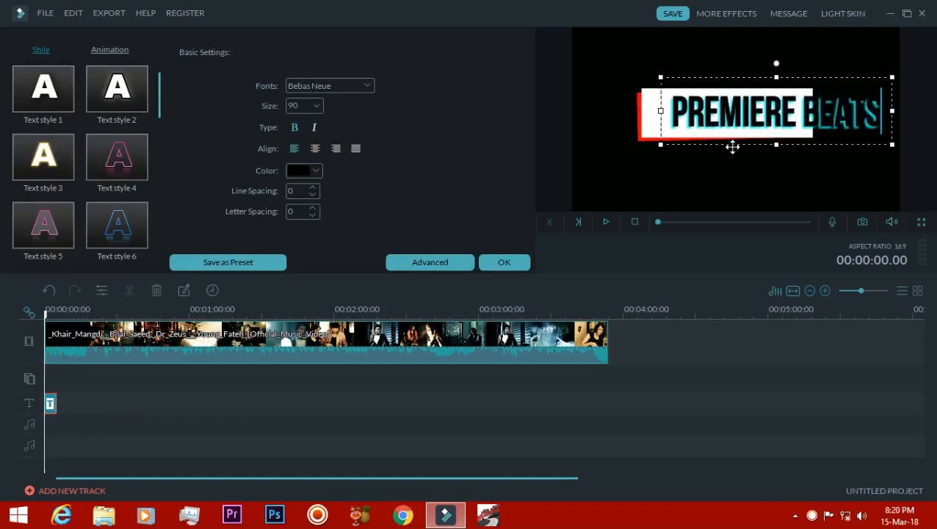
left_click_drag(891, 143, 835, 109)
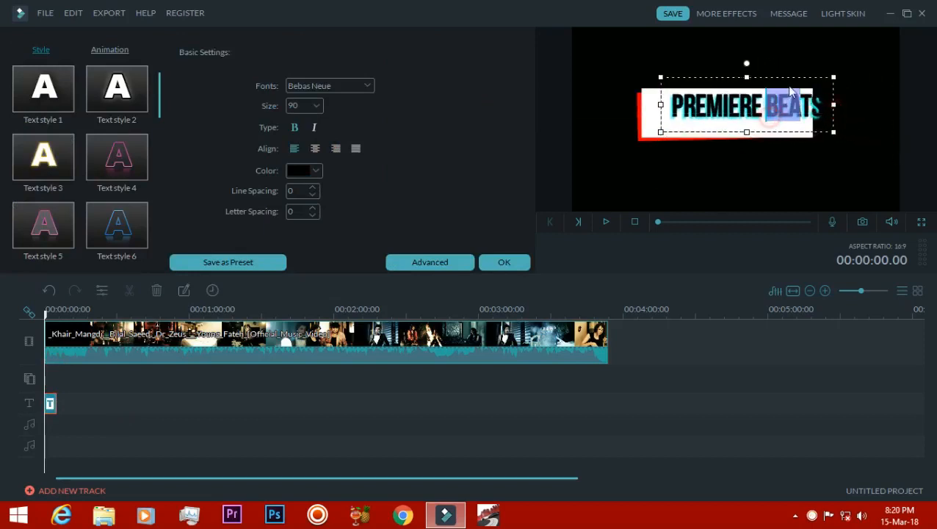
left_click_drag(785, 75, 773, 84)
left_click(865, 75)
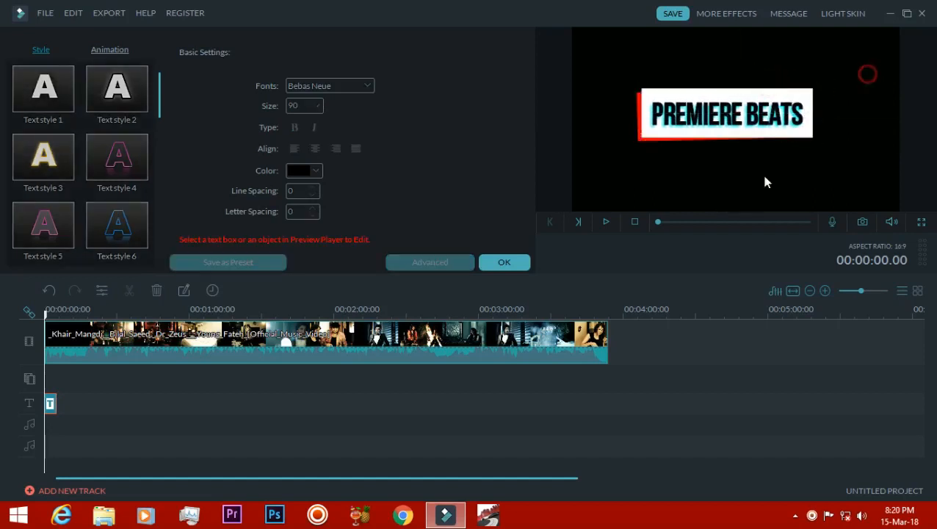
- Preview the PREMIERE BEATS title over the video's first seconds and accept the title edits
left_click(607, 221)
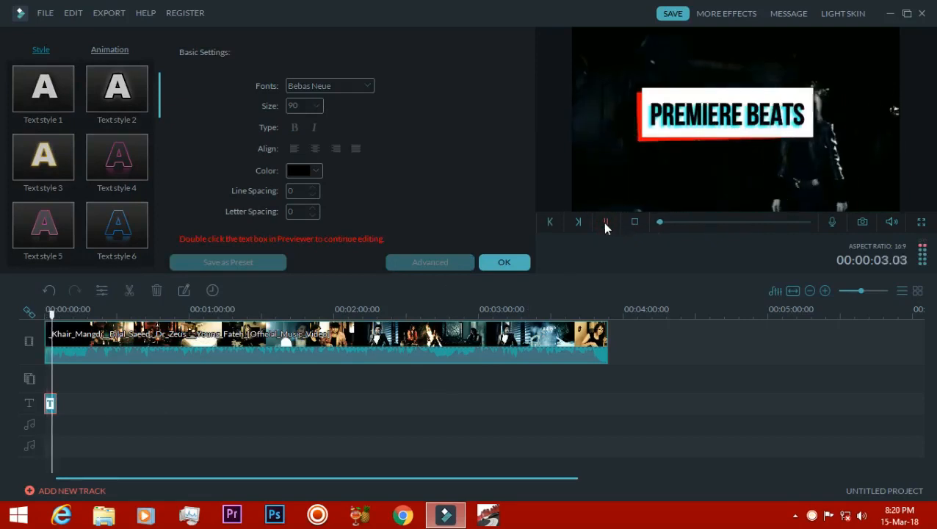
left_click(604, 222)
left_click(504, 262)
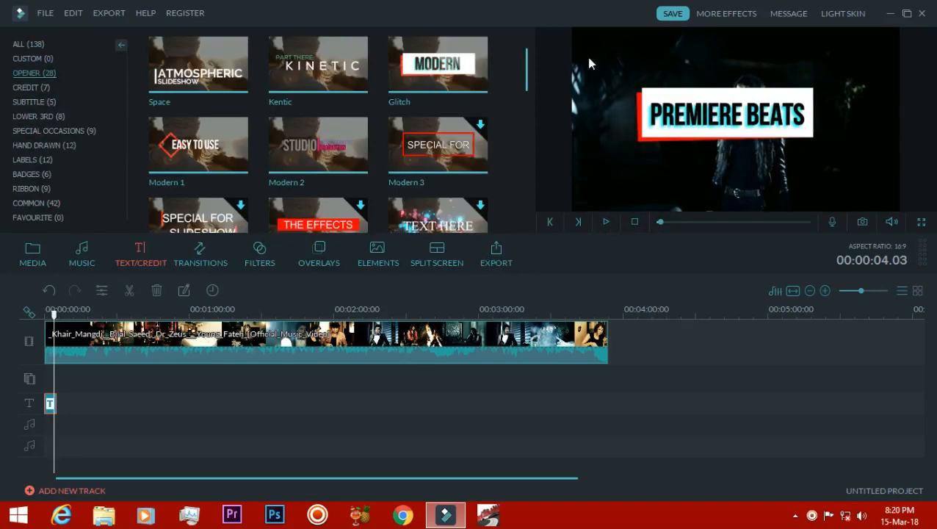
- Examine the complete collection of text/credit templates through to its end
left_click_drag(527, 84, 524, 58)
mouse_move(524, 59)
left_mouse_down()
mouse_move(523, 203)
mouse_move(526, 46)
left_mouse_up()
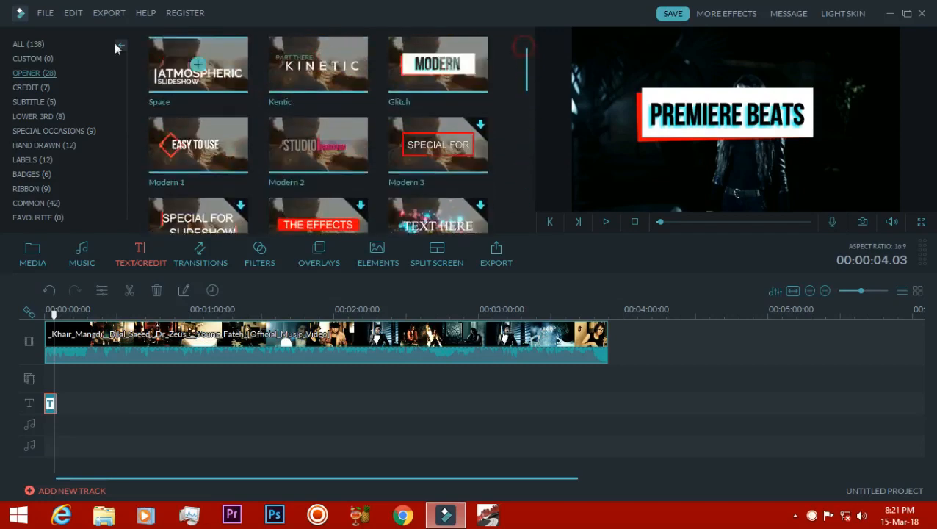
left_click(46, 46)
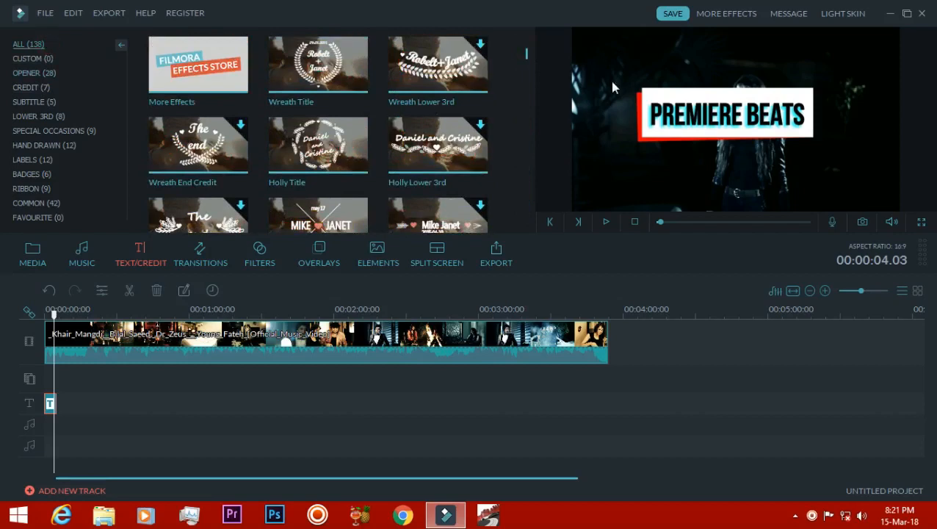
left_click(520, 68)
left_click_drag(523, 59, 485, 268)
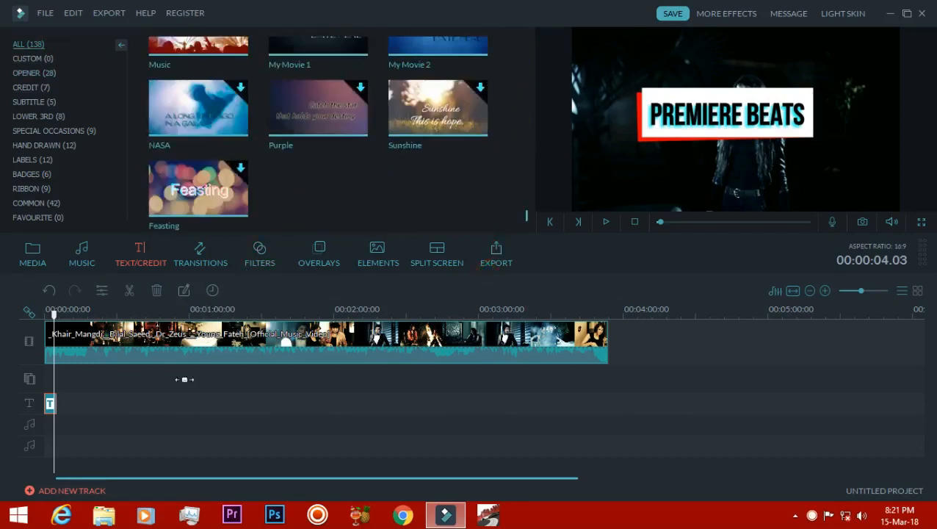
- Select the video clip on the timeline and undo the last edit
left_click(89, 311)
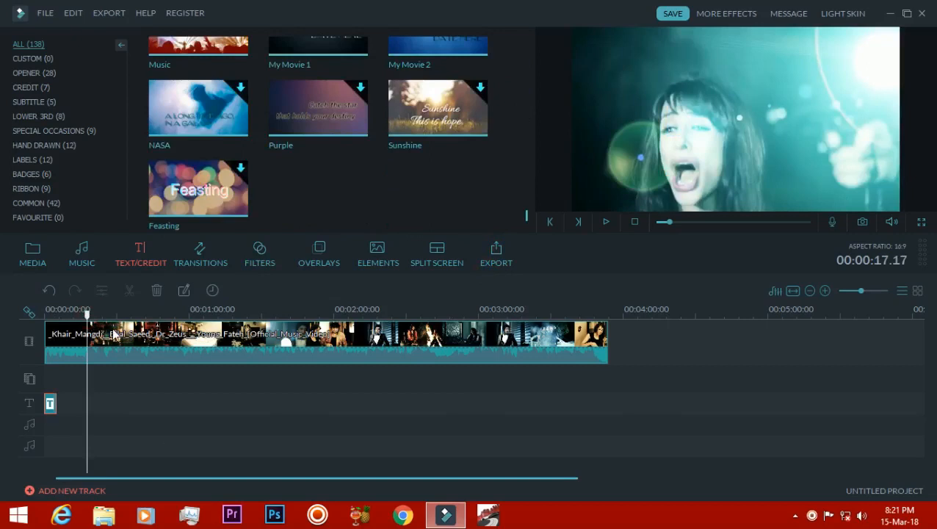
left_click(114, 334)
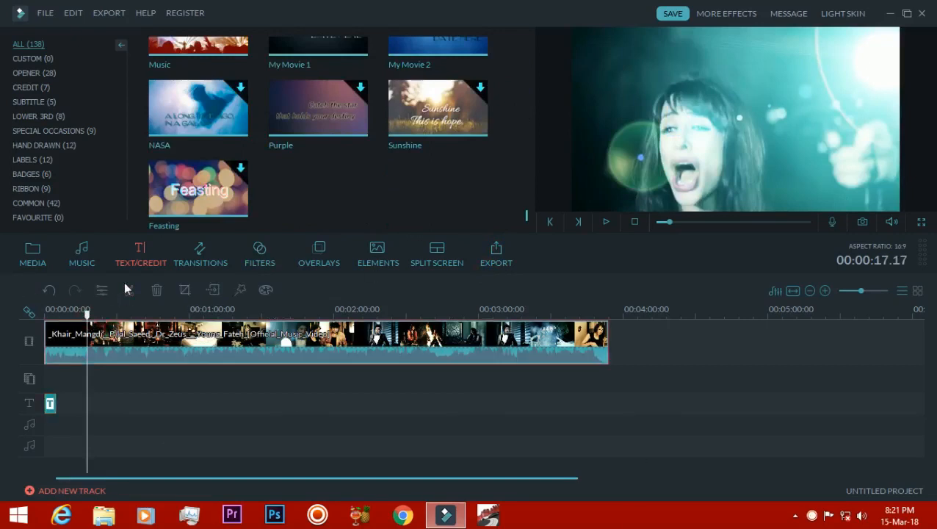
left_click(50, 290)
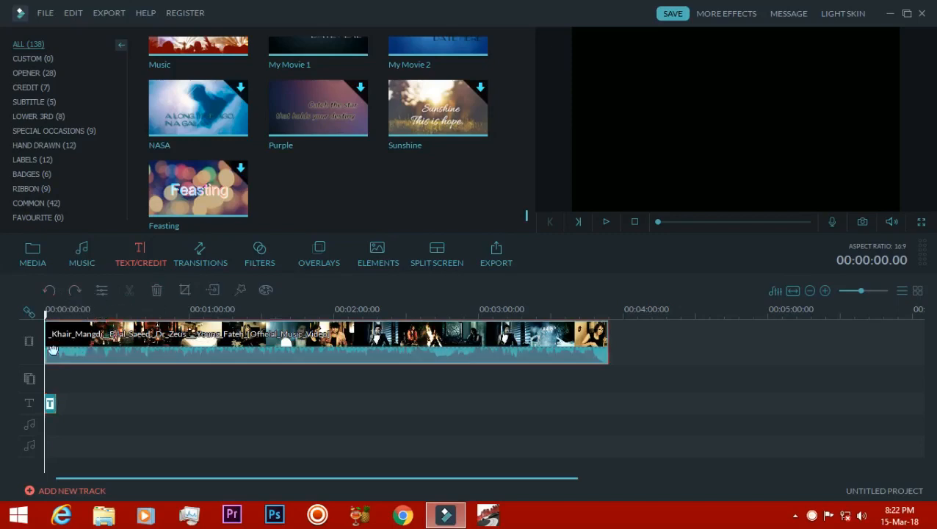
- Move the title to start at about 3 seconds and split the video clip at 00:00:29.10
left_click_drag(50, 404, 56, 404)
left_click(121, 338)
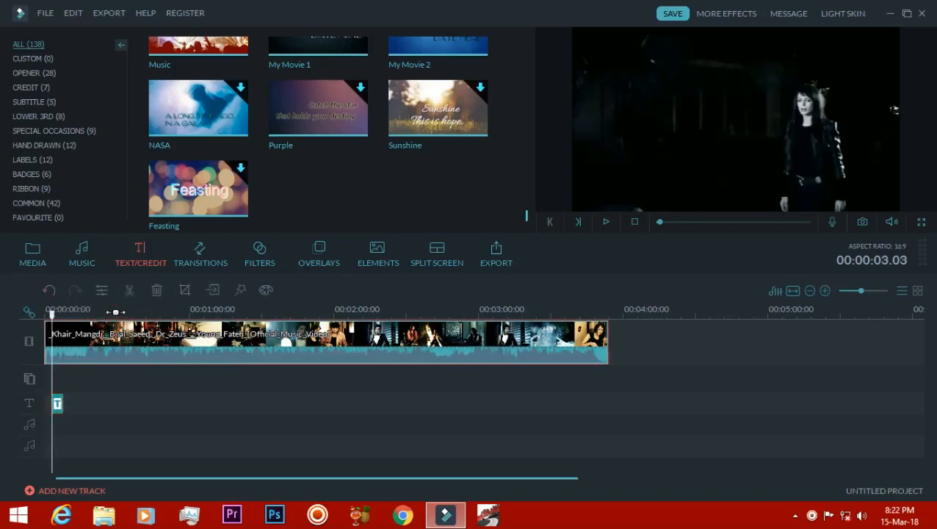
left_click(116, 311)
left_click(128, 290)
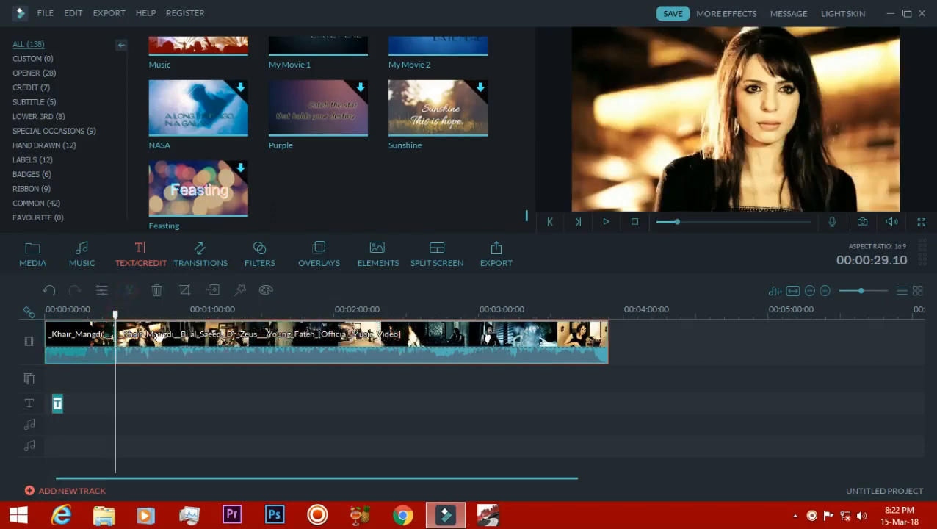
- Undo and redo the split, and try deleting the video segment after it
left_click(49, 290)
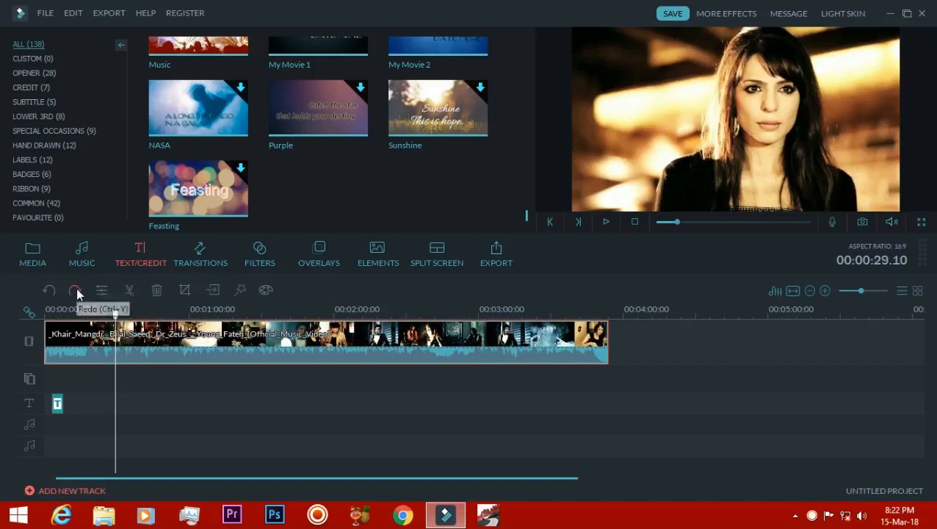
left_click(76, 289)
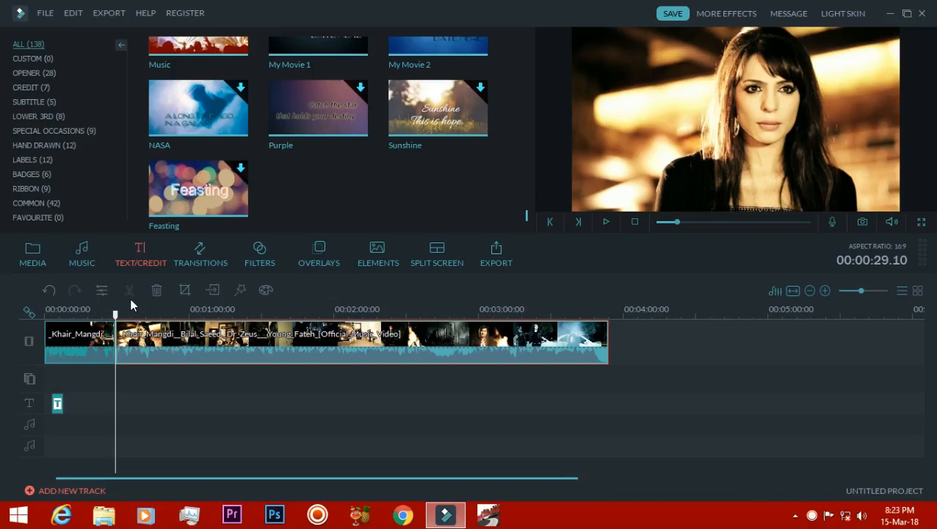
left_click(156, 290)
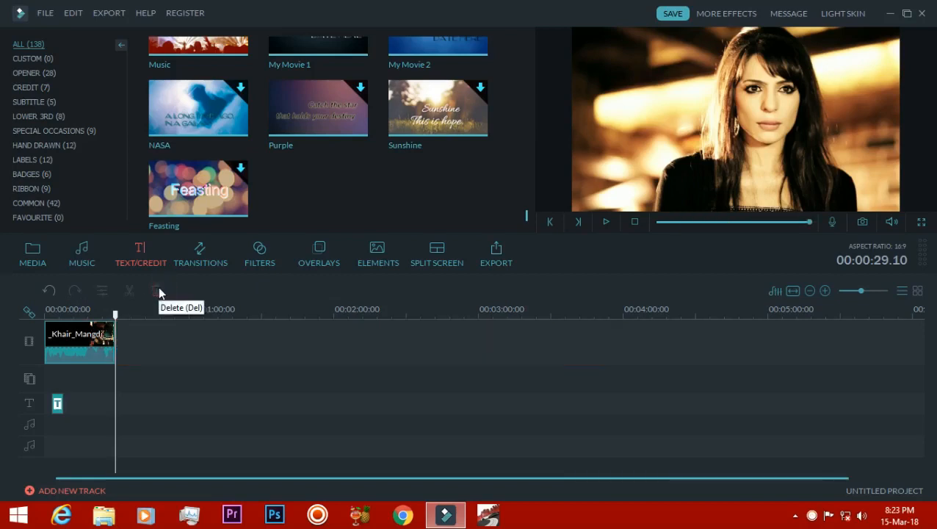
key("ctrl+z")
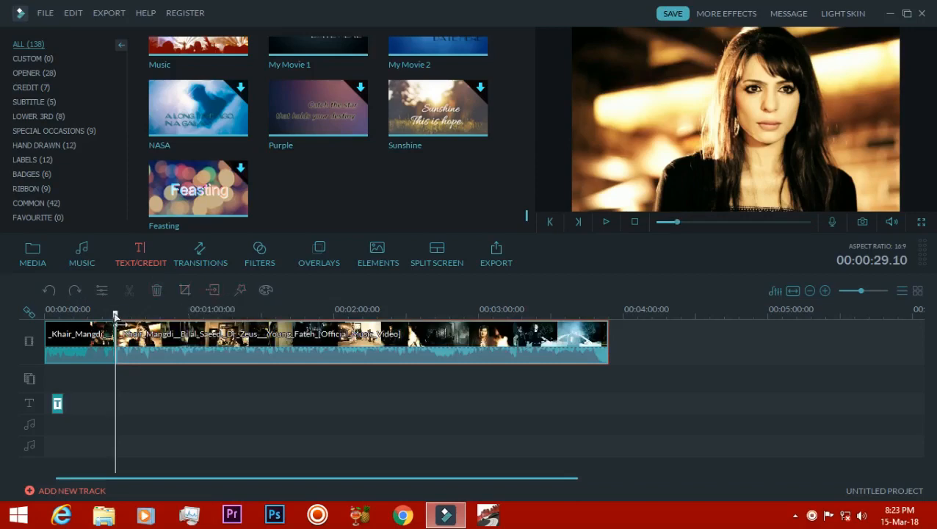
- Insert a freeze frame into the first video segment at 00:00:26.07
left_click_drag(116, 314, 107, 315)
left_click(184, 290)
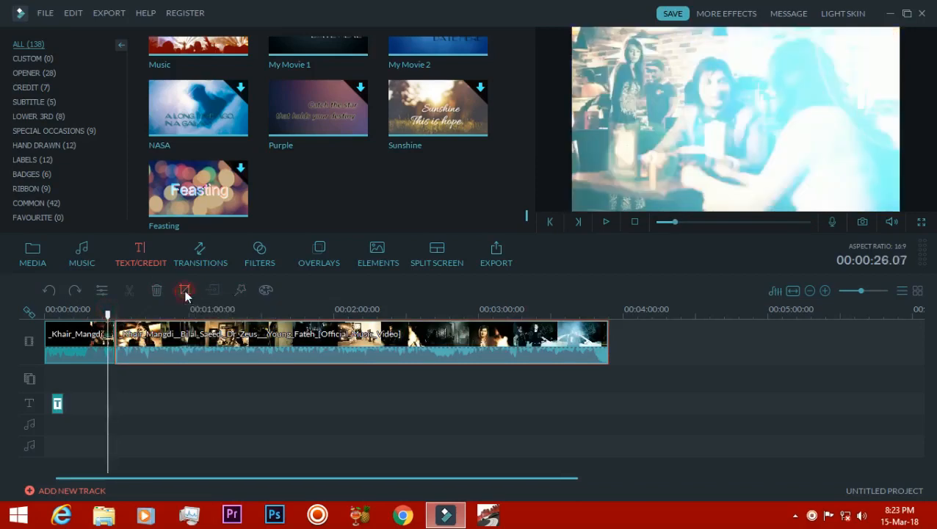
left_click(697, 431)
left_click(107, 342)
left_click(210, 292)
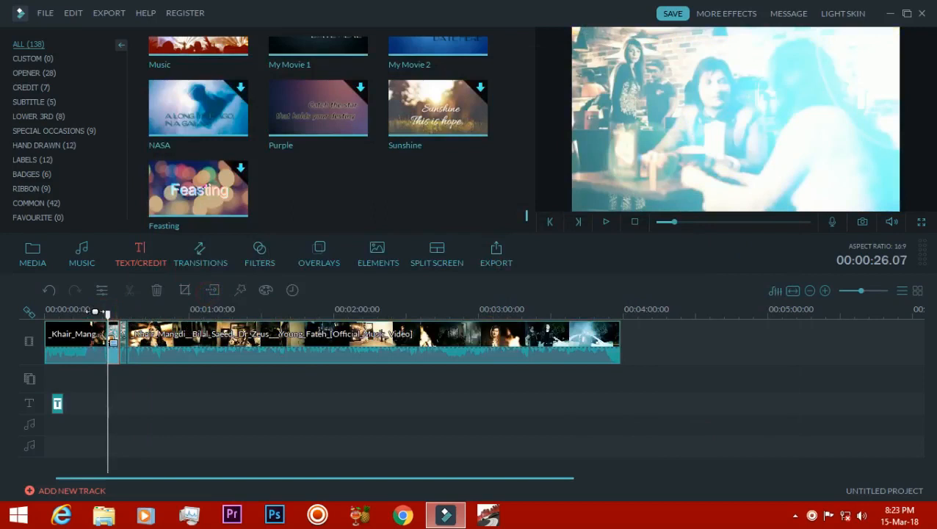
- Preview the freeze frame by playing the timeline from about 24 to 33 seconds
left_click_drag(107, 315, 104, 314)
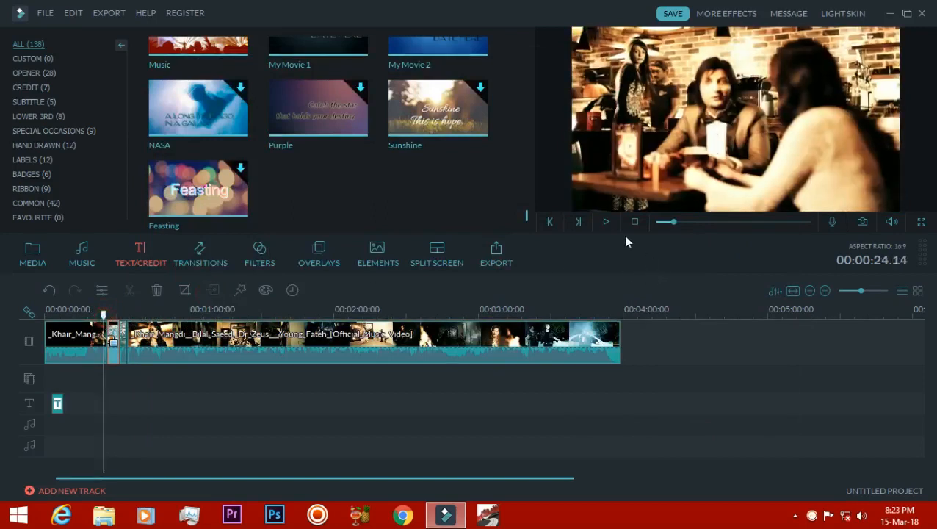
left_click(606, 221)
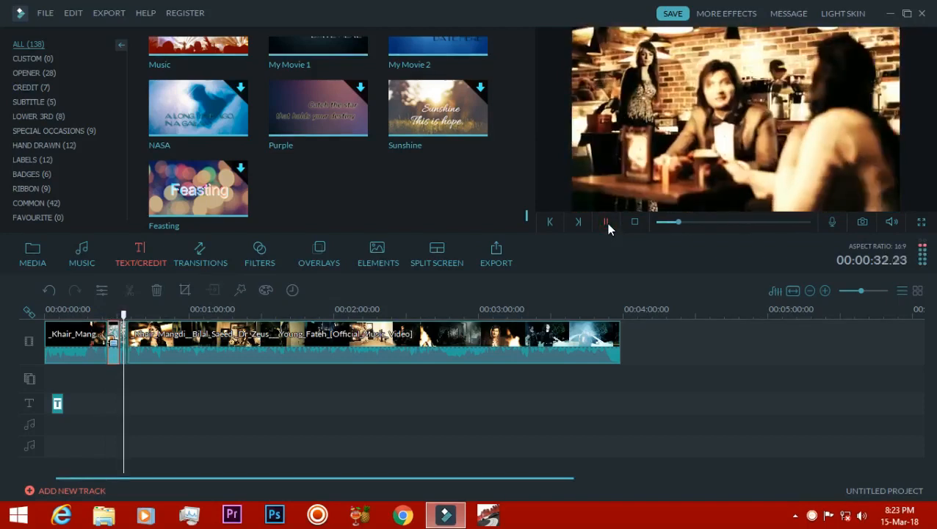
left_click(605, 221)
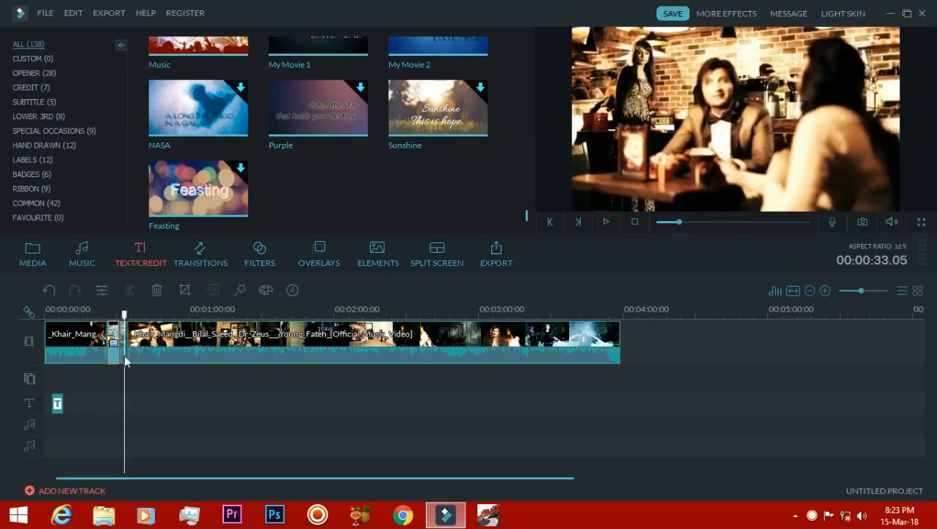
- Delete the freeze frame and add the Blind_1 transition at the cut between the two video segments
key("Delete")
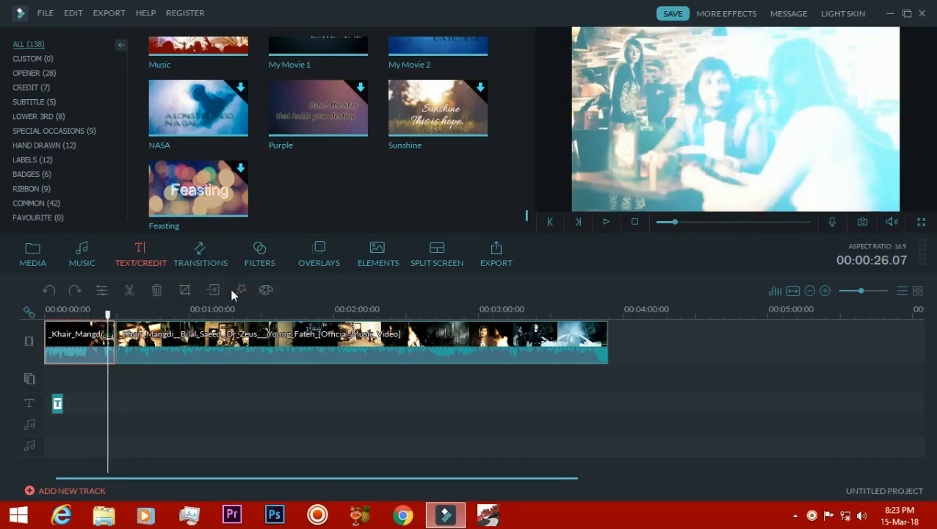
left_click(199, 254)
left_click_drag(520, 60, 533, 6)
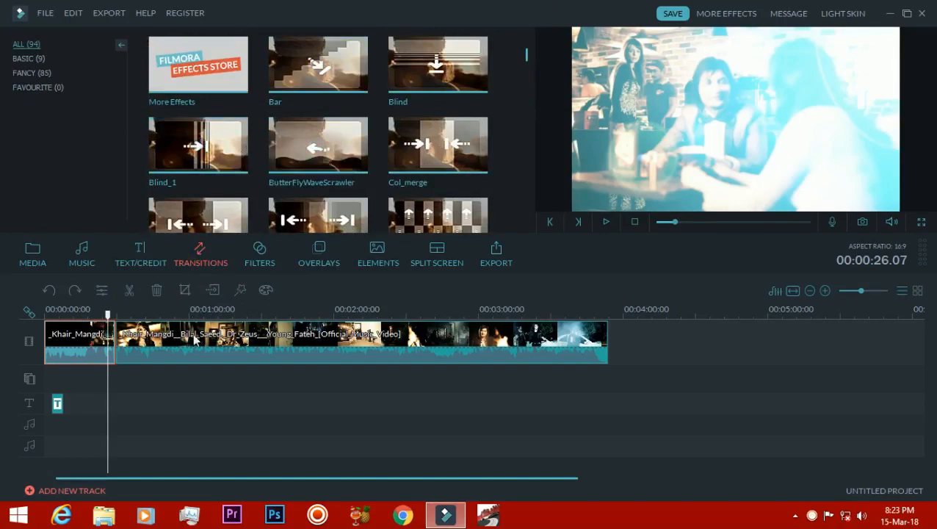
left_click_drag(863, 293, 872, 291)
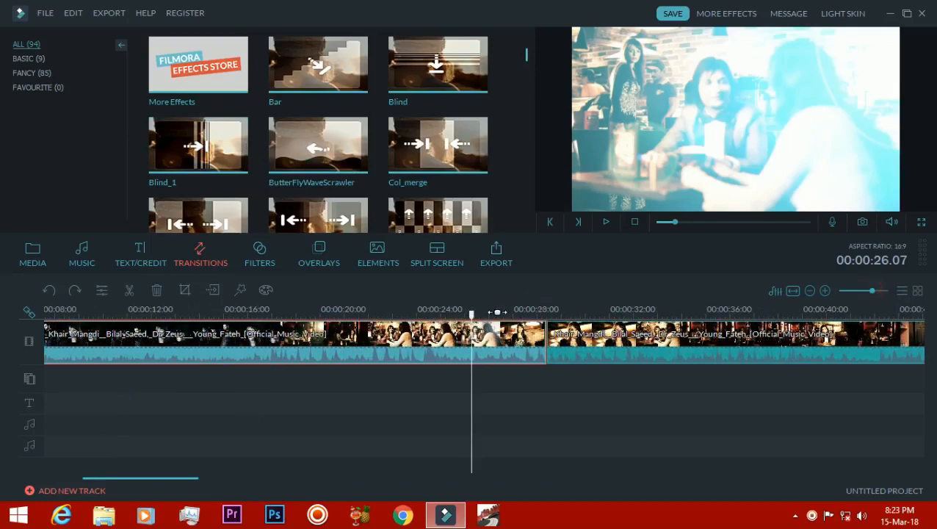
left_click_drag(471, 312, 504, 312)
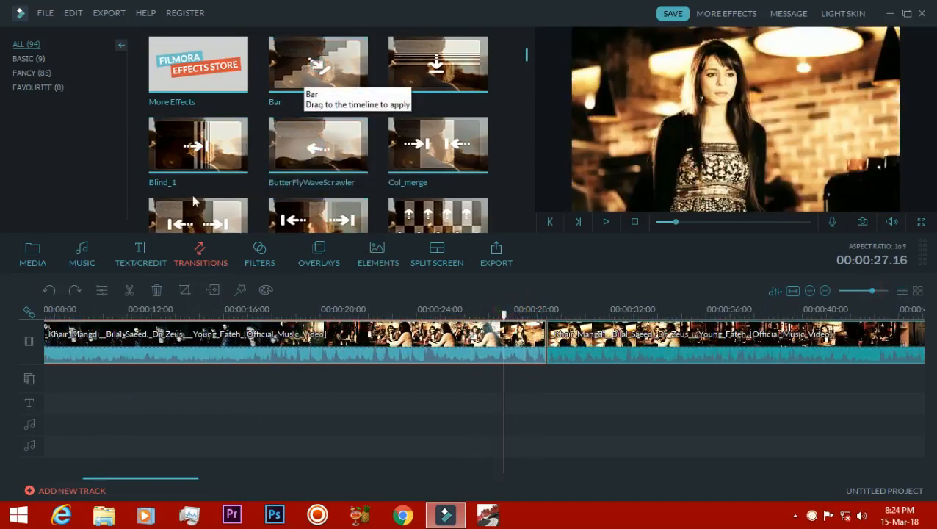
left_click_drag(210, 146, 549, 337)
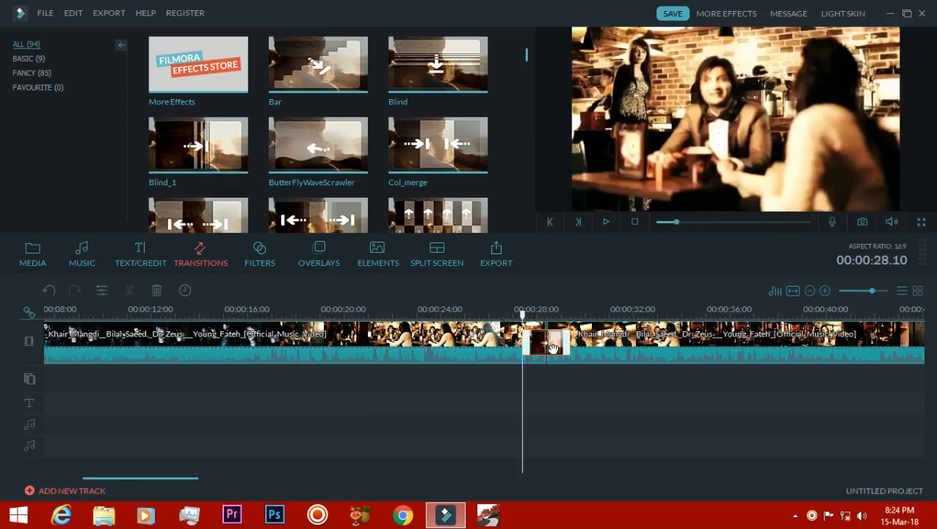
- Set the Blind_1 transition to Postfix mode with repeat frames and play through it
double_click(550, 342)
left_click(367, 127)
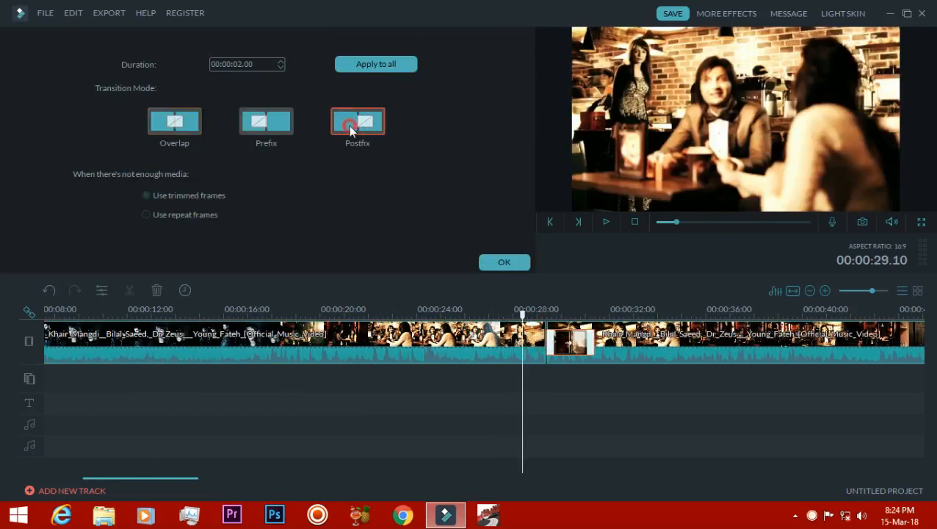
left_click(178, 213)
left_click(504, 262)
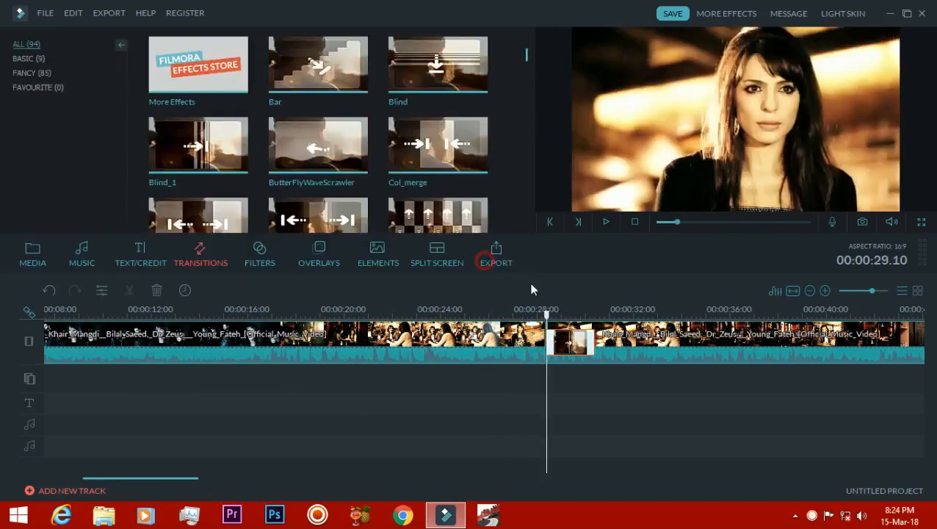
left_click(606, 222)
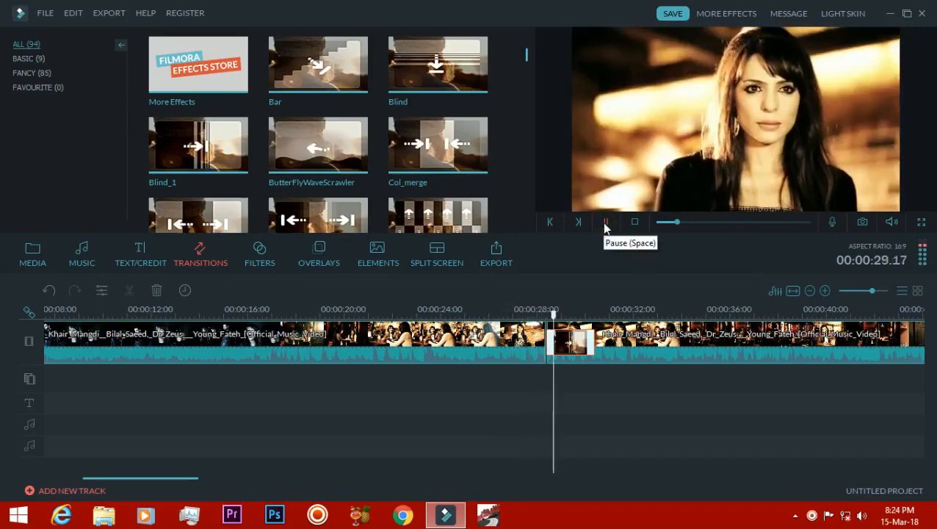
left_click(603, 223)
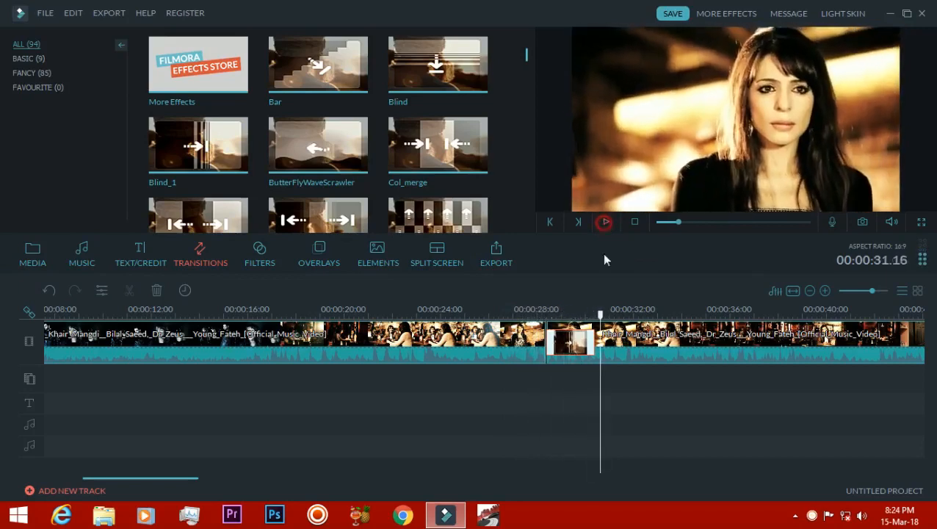
- Move the transition so it ends at the cut, over the first segment, and preview it
left_click_drag(573, 345, 510, 342)
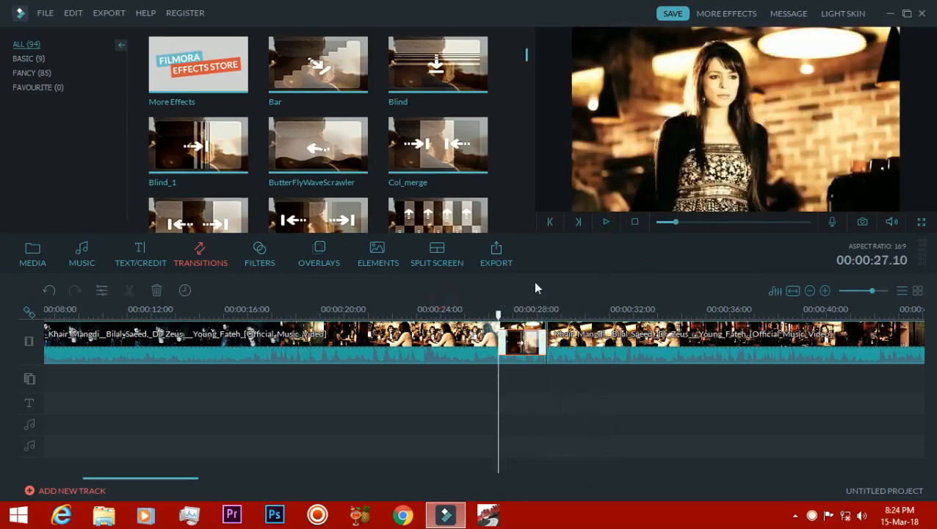
left_click(605, 222)
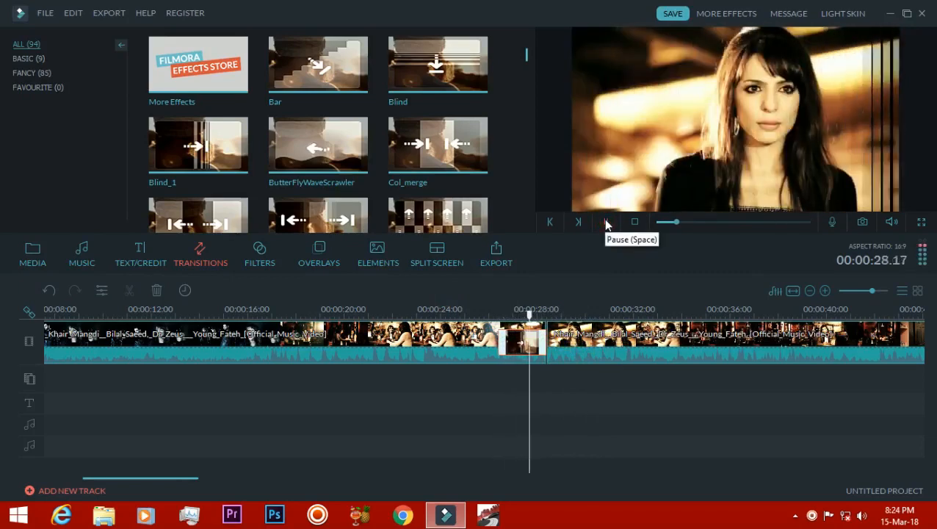
left_click(605, 221)
left_click(502, 316)
left_click_drag(501, 315, 531, 314)
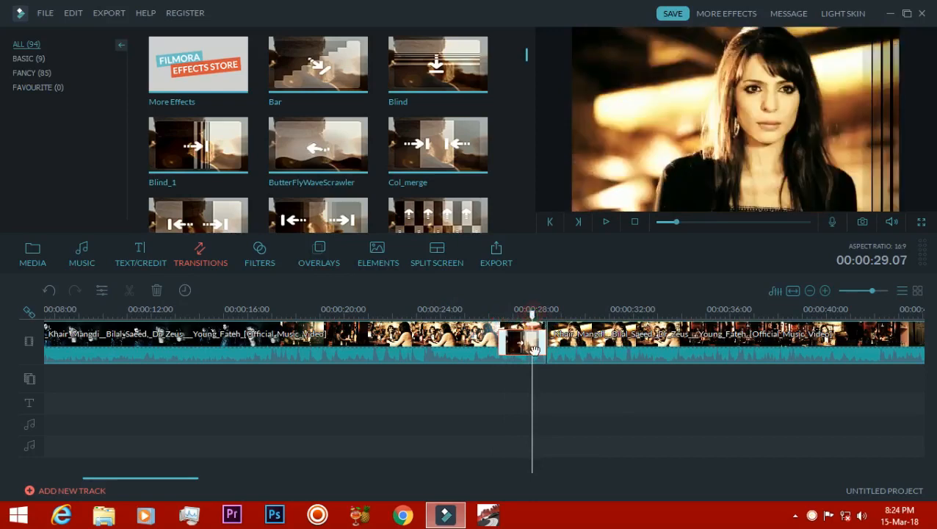
- Set the transition to use repeat frames and play the timeline from 00:00:26.16 through it
double_click(533, 348)
left_click(195, 215)
left_click(502, 262)
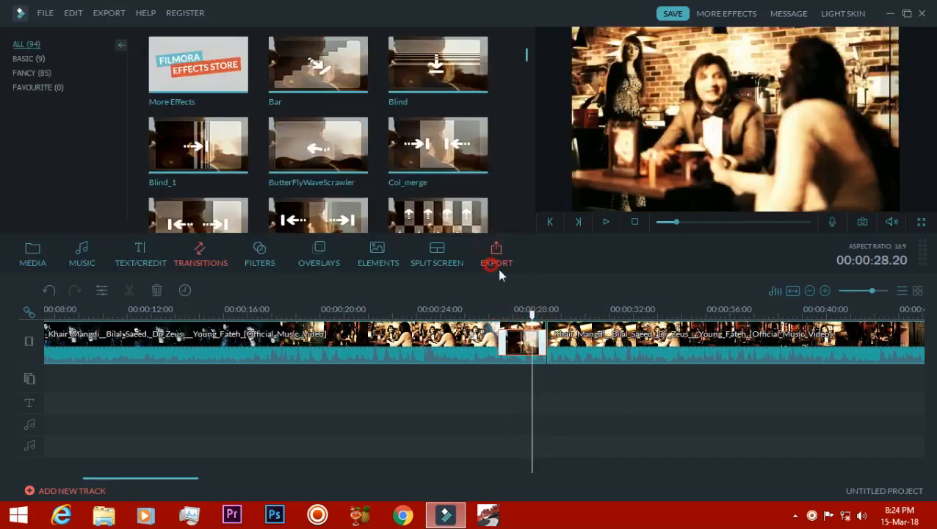
left_click(480, 313)
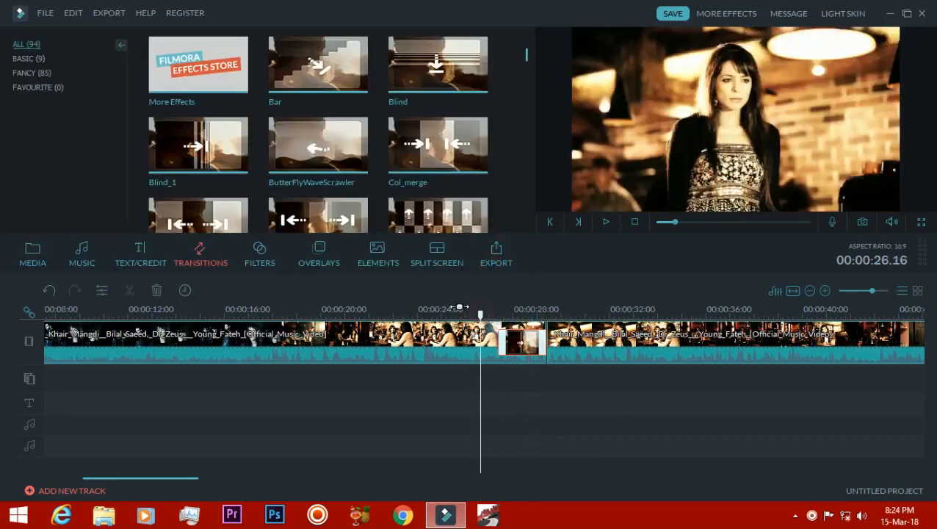
left_click(605, 222)
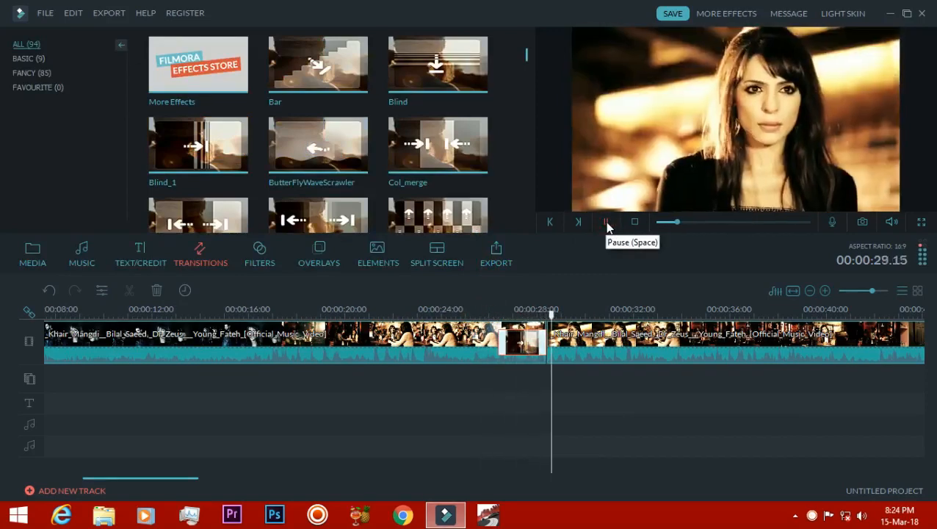
left_click(605, 223)
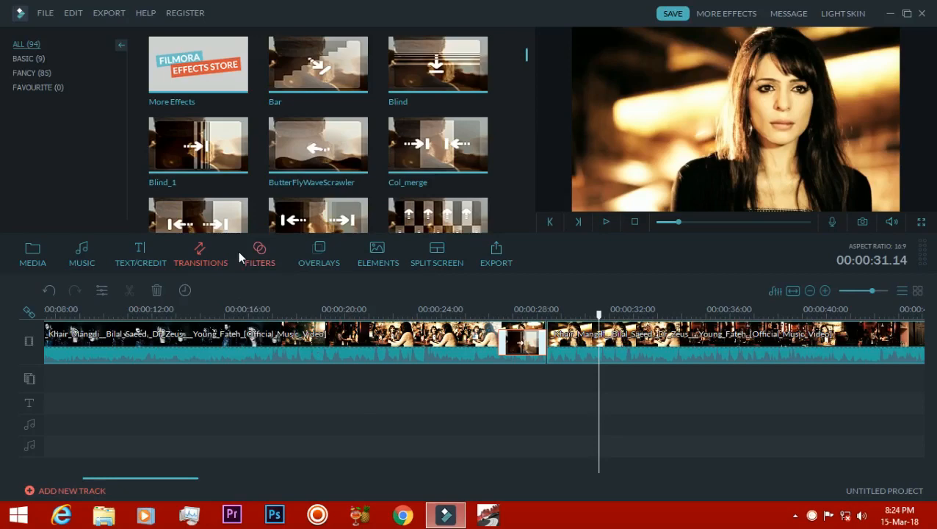
- Add the Particle 1 filter to the timeline at 00:00:31.14 and play through it
left_click(257, 253)
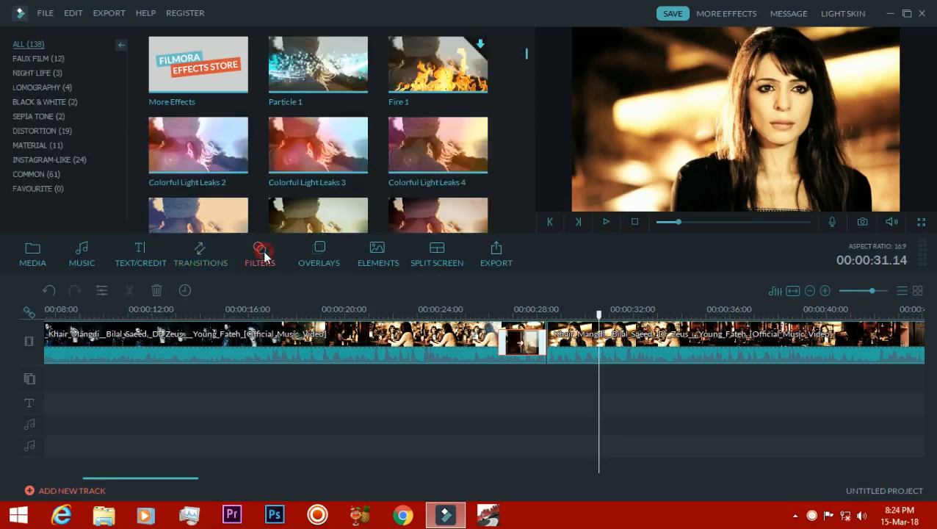
left_click_drag(525, 55, 537, 17)
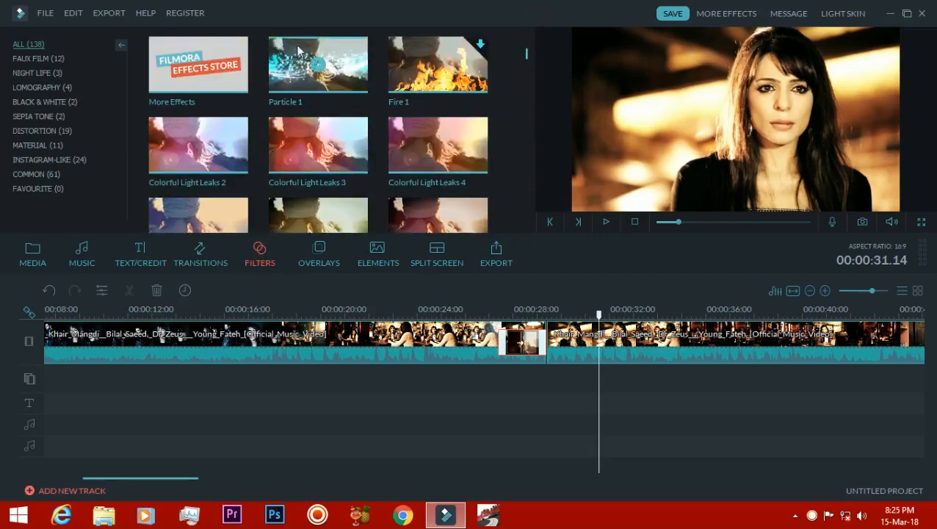
left_click(288, 73)
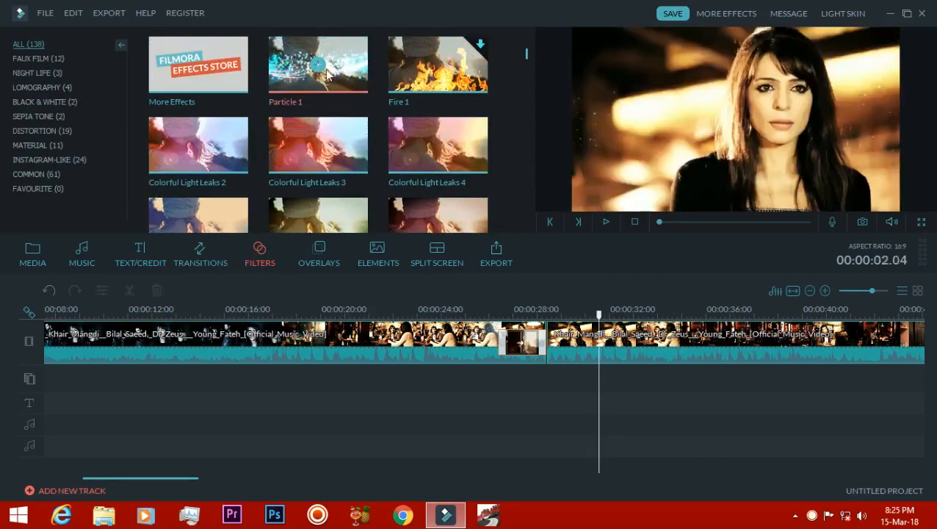
left_click_drag(315, 68, 602, 374)
left_click_drag(599, 314, 567, 314)
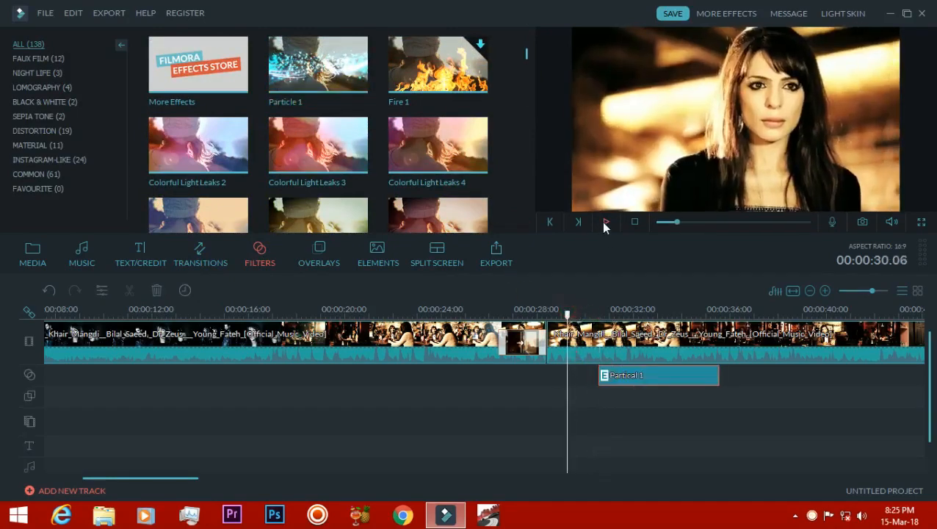
left_click(606, 224)
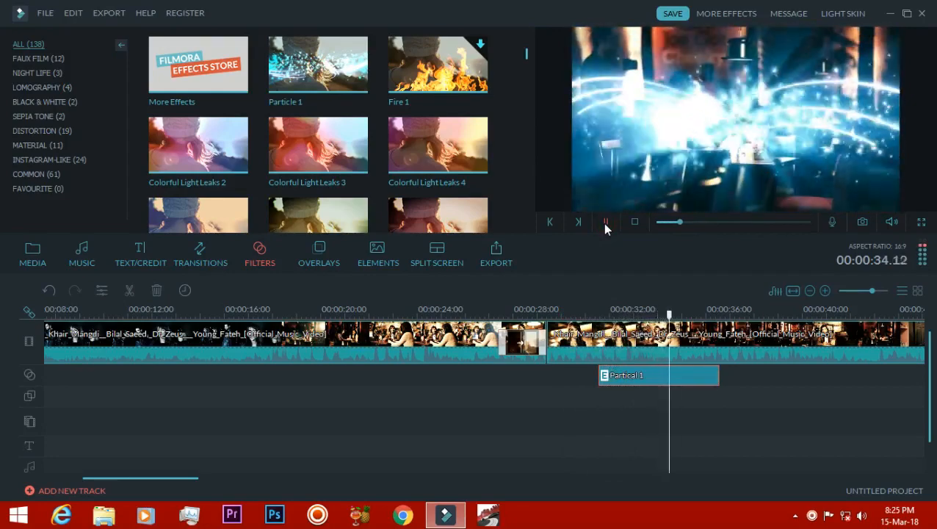
left_click(605, 223)
- Delete the Particle 1 filter from the timeline and browse the Overlays library
left_click(693, 379)
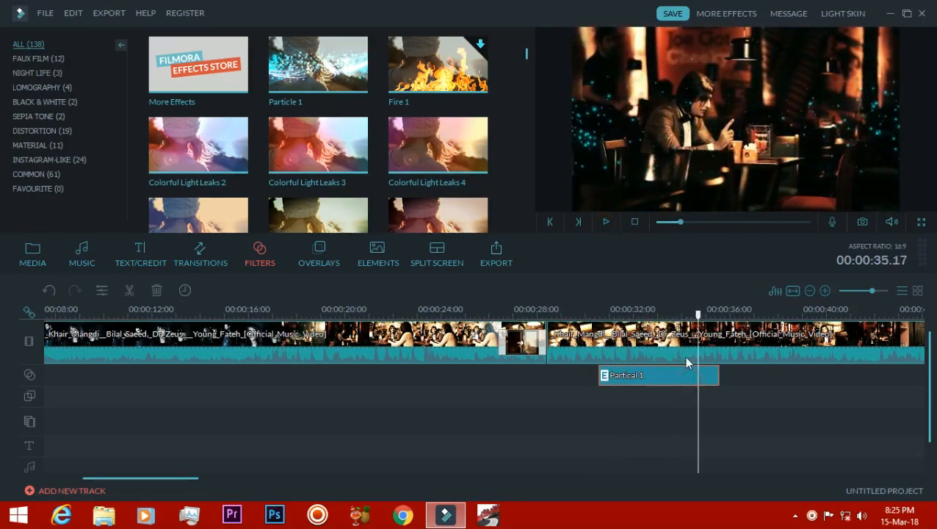
key("Delete")
left_click_drag(526, 58, 585, 32)
left_click(320, 248)
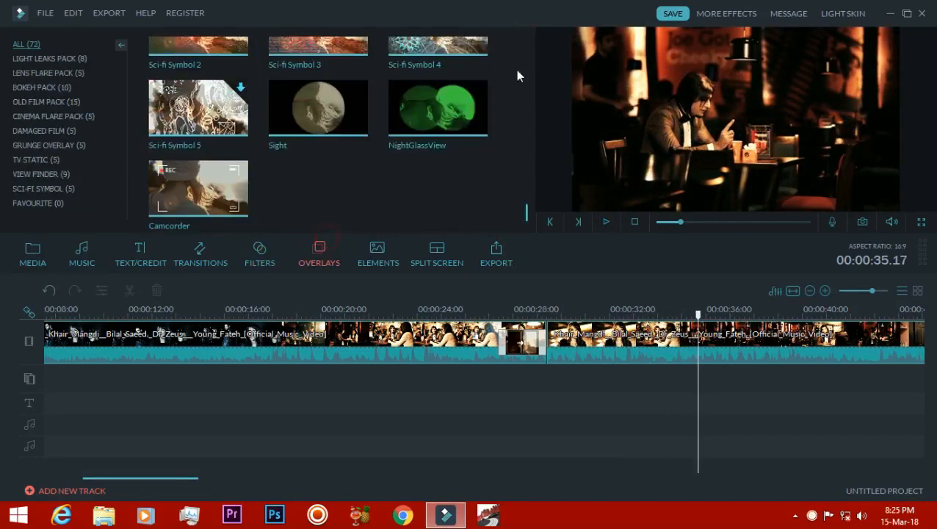
mouse_move(527, 210)
left_mouse_down()
mouse_move(523, 101)
mouse_move(493, 10)
mouse_move(513, 42)
mouse_move(520, 172)
mouse_move(528, 171)
mouse_move(529, 157)
mouse_move(533, 178)
mouse_move(525, 226)
mouse_move(523, 216)
left_mouse_up()
- Add the Vacation 1 element below the video at about 36 seconds and play through it
left_click(401, 252)
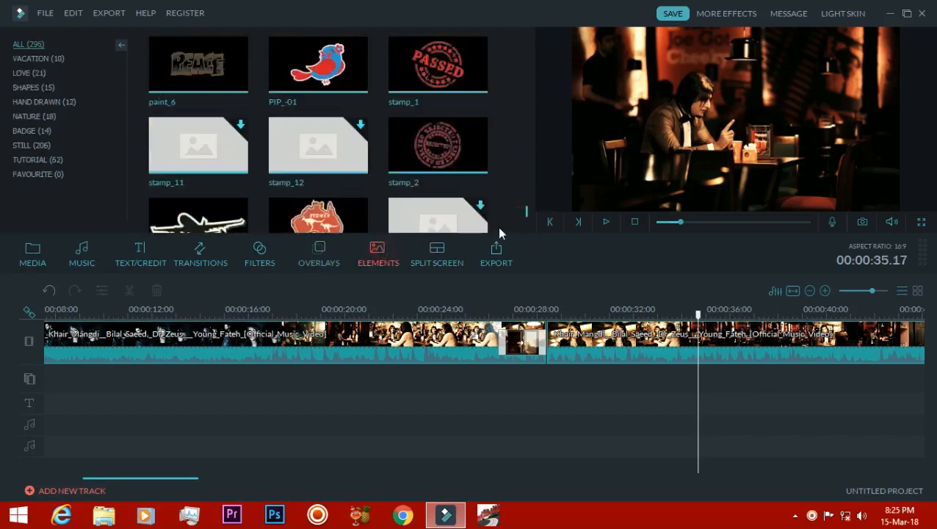
left_click_drag(526, 208, 527, 28)
left_click_drag(300, 87, 709, 381)
left_click_drag(698, 322, 686, 322)
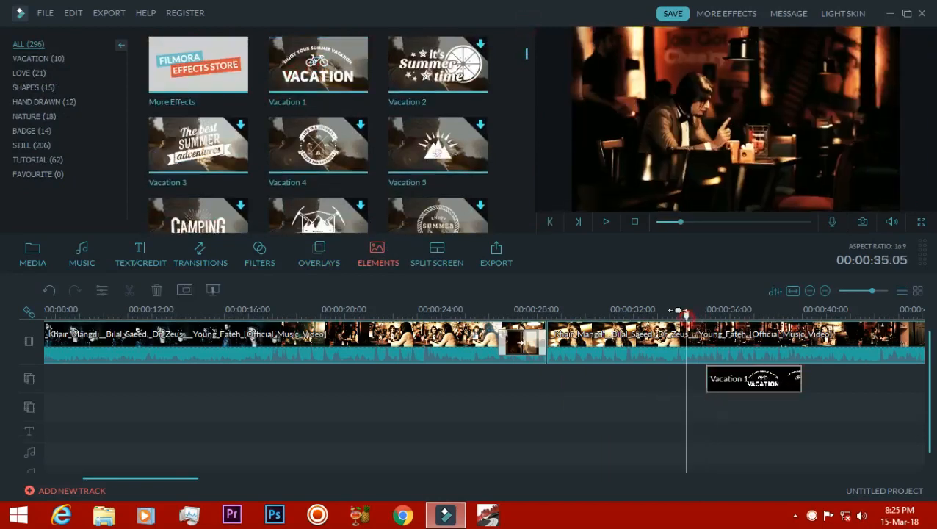
left_click(606, 222)
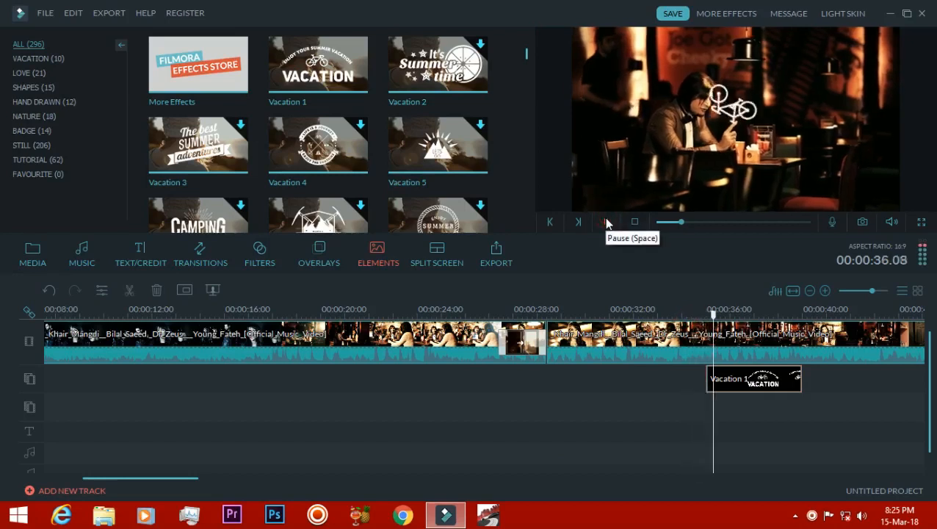
left_click(606, 222)
- Delete the Vacation 1 element from the timeline
left_click(749, 385)
key("Delete")
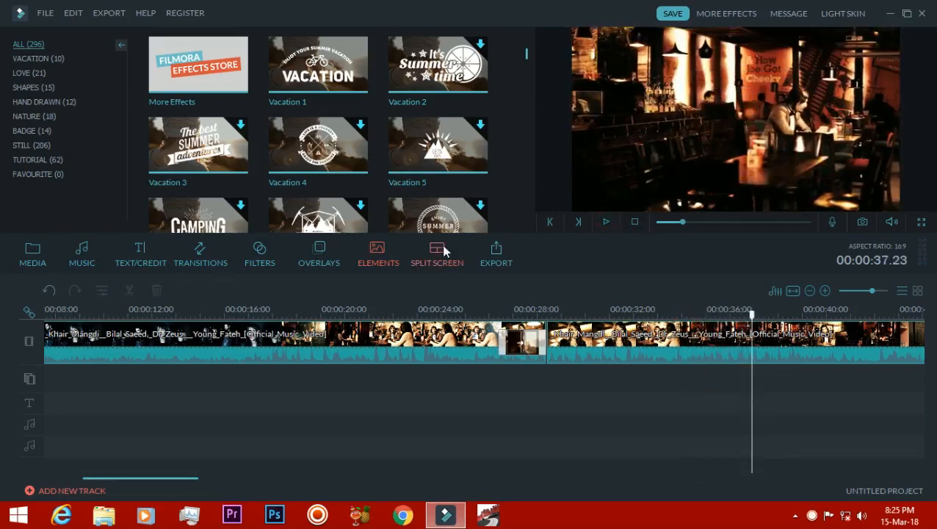
- Insert the 4 Screen A split-screen layout at the start of the video track and open its drop-zone settings
left_click(440, 253)
left_click_drag(527, 209, 536, 143)
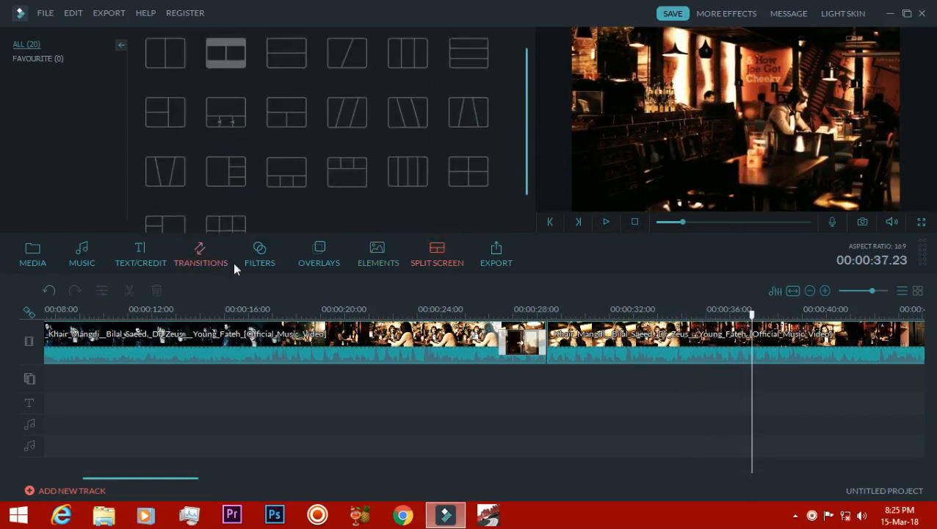
left_click(213, 172)
left_click_drag(312, 389, 172, 345)
left_click_drag(111, 350, 286, 342)
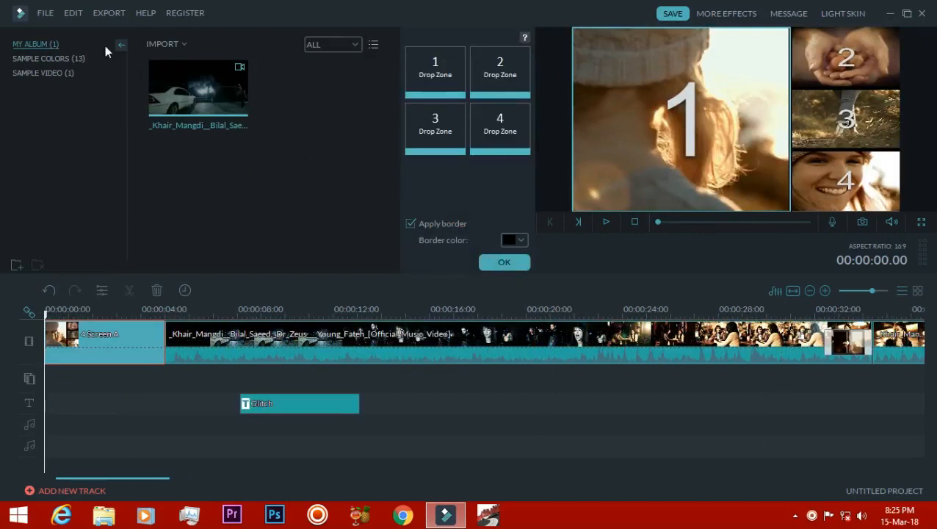
- Fill all four split-screen drop zones with the imported music video and give each a different starting point
left_click_drag(235, 96, 425, 117)
left_click_drag(482, 109, 510, 125)
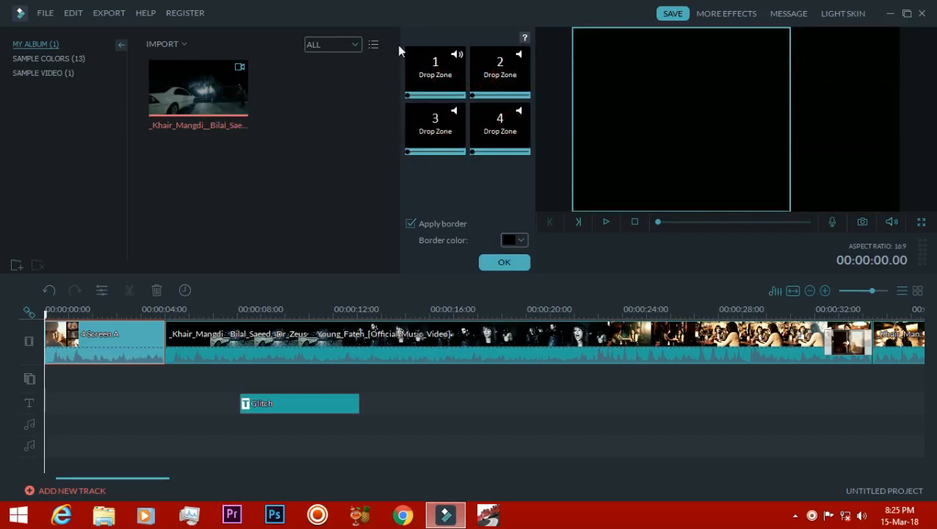
left_click_drag(415, 152, 459, 156)
left_click_drag(412, 96, 555, 94)
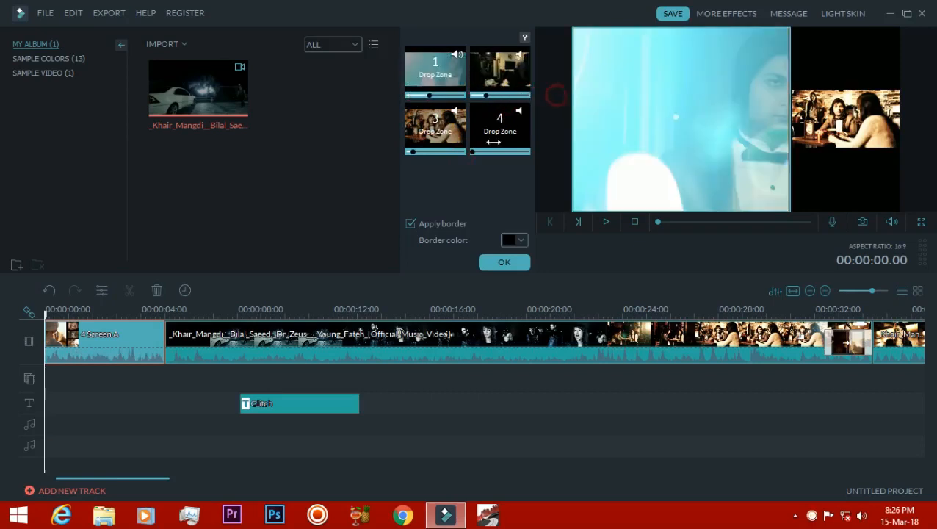
left_click_drag(472, 152, 605, 157)
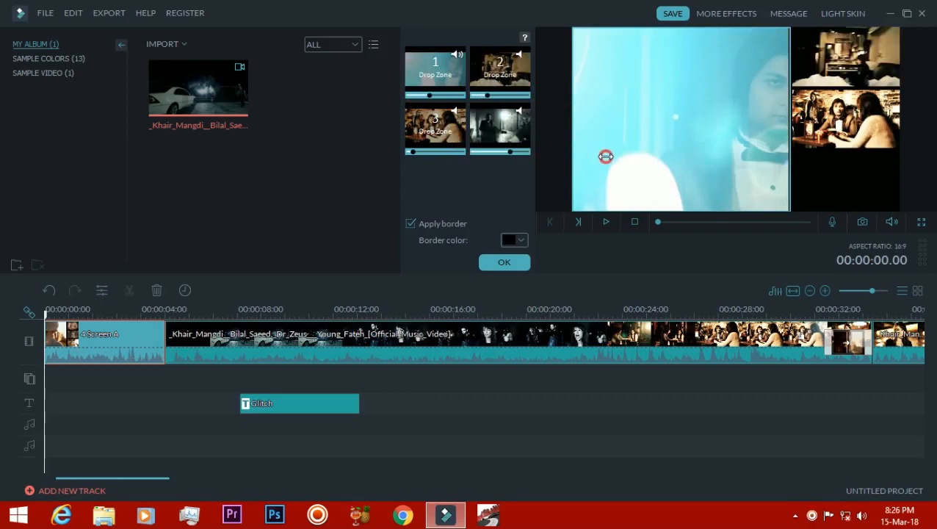
left_click(503, 263)
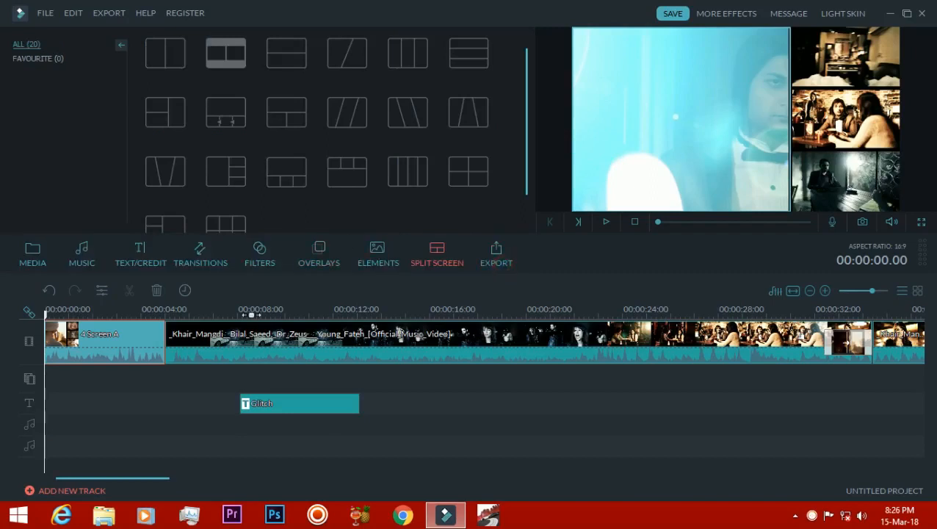
- Play the timeline from the beginning to preview the split screen
left_click(606, 223)
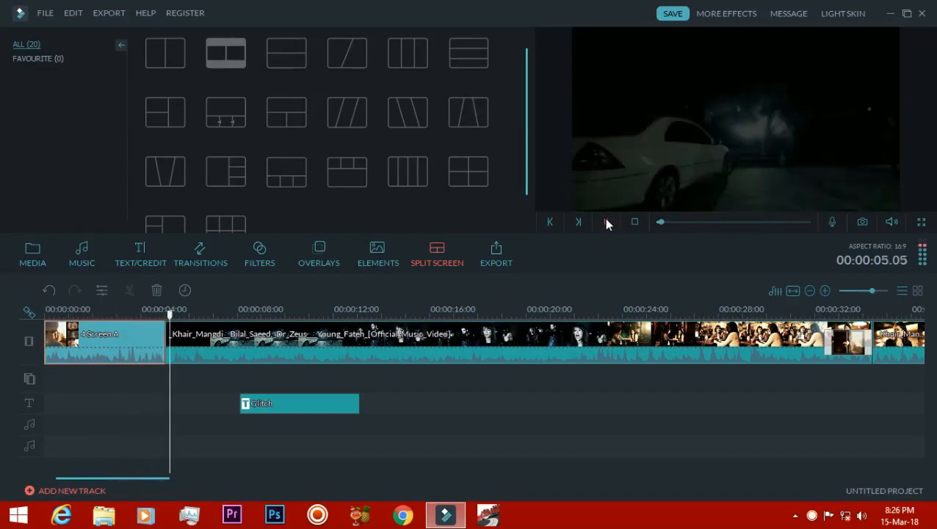
left_click(605, 222)
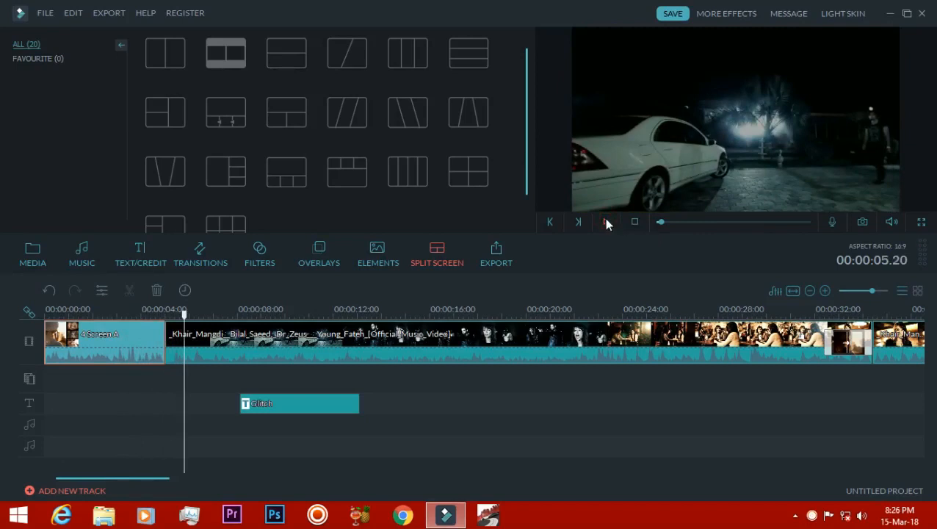
- Open the project's export settings and choose MP4 as the output file format
left_click(513, 400)
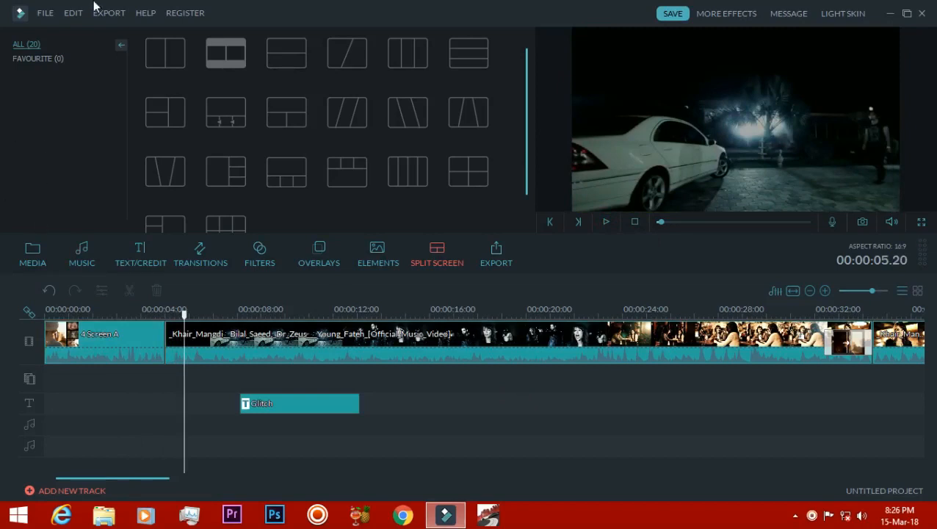
left_click(495, 261)
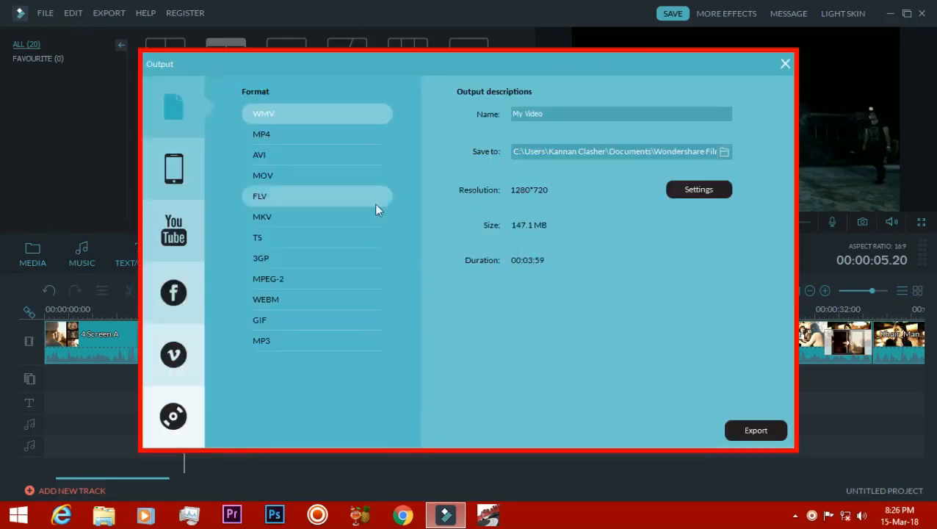
left_click_drag(365, 61, 305, 36)
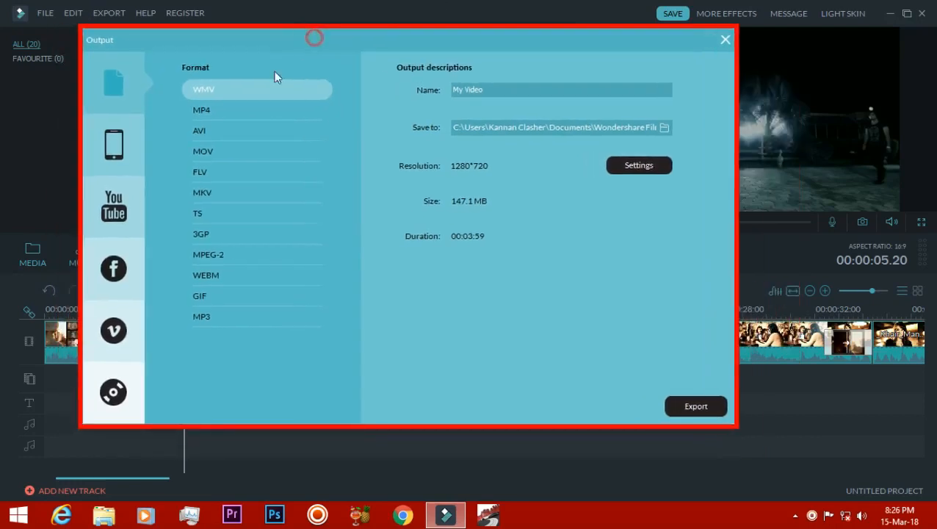
left_click(206, 107)
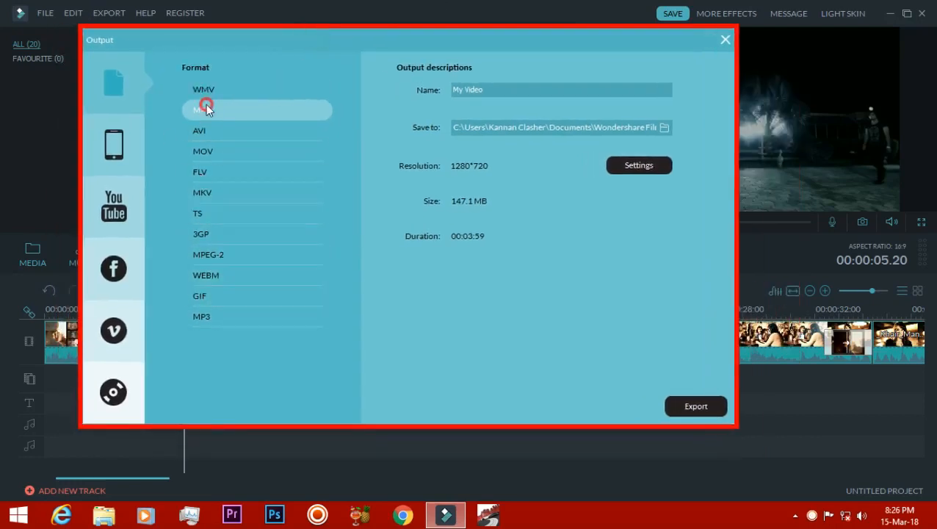
- Examine the other output options for devices, YouTube, Facebook, Vimeo and disc burning
left_click(114, 133)
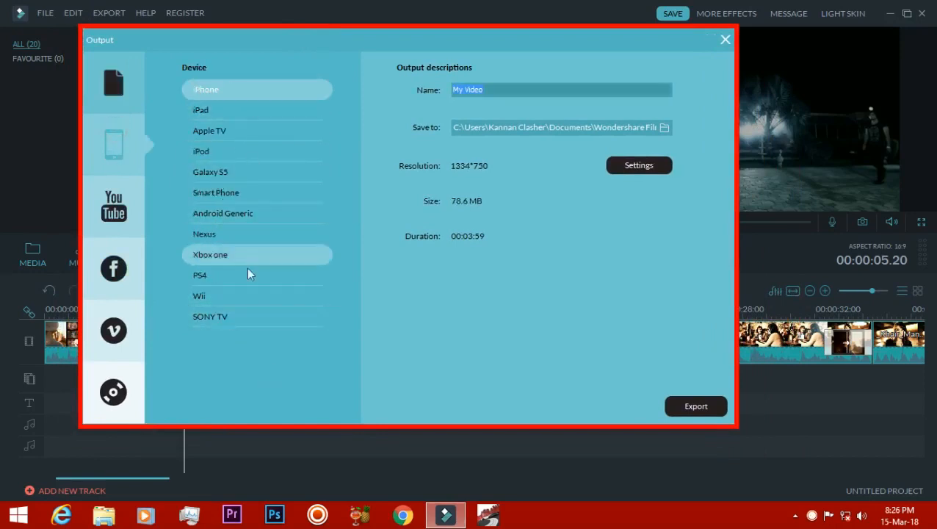
left_click(110, 220)
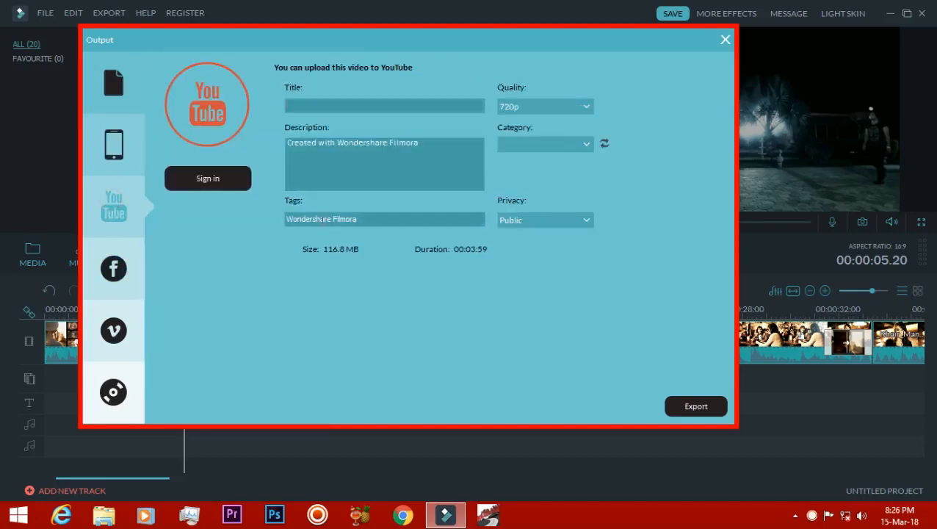
left_click(122, 290)
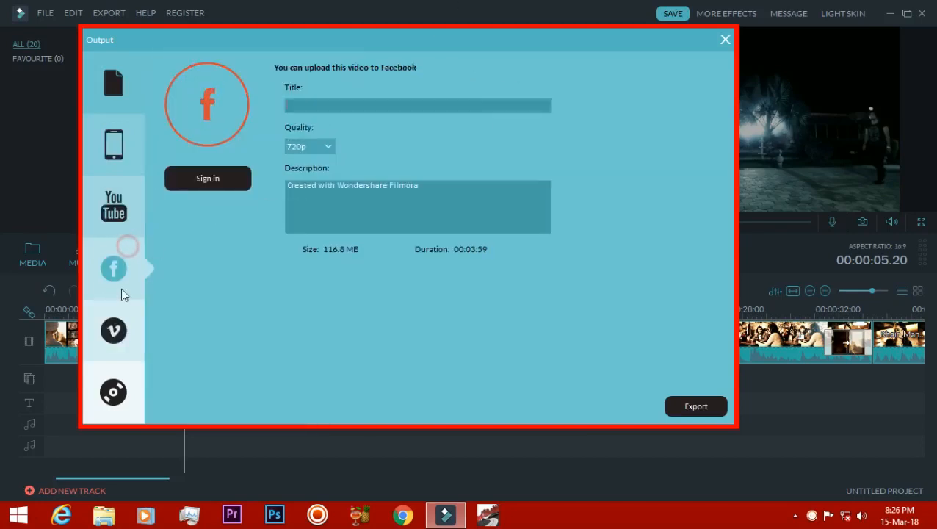
left_click(114, 334)
left_click(94, 288)
left_click(130, 358)
left_click(129, 412)
- Return to the local file output settings and start exporting the project as an MP4 video
left_click(92, 79)
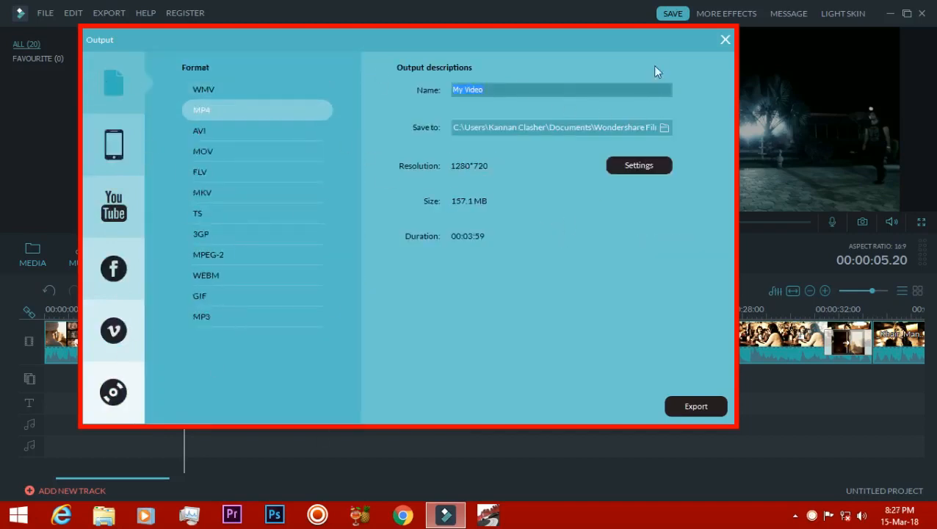
left_click(675, 409)
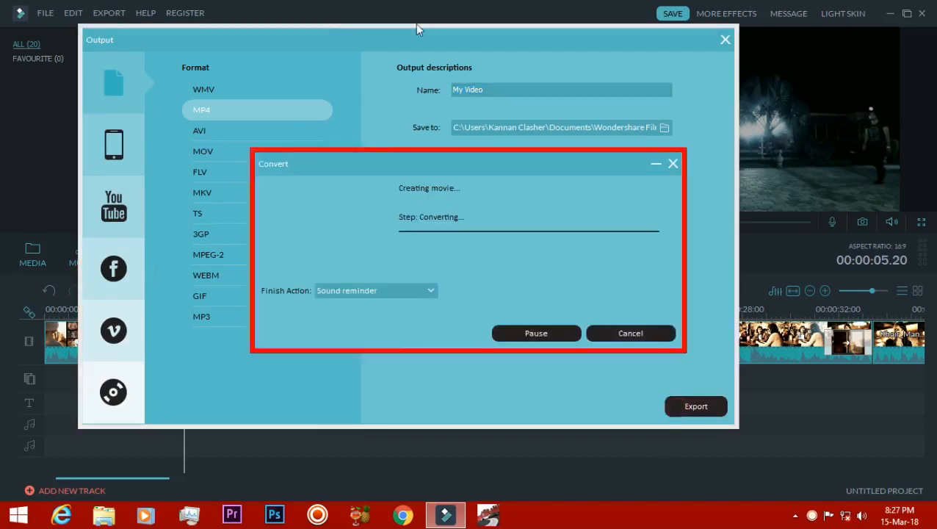